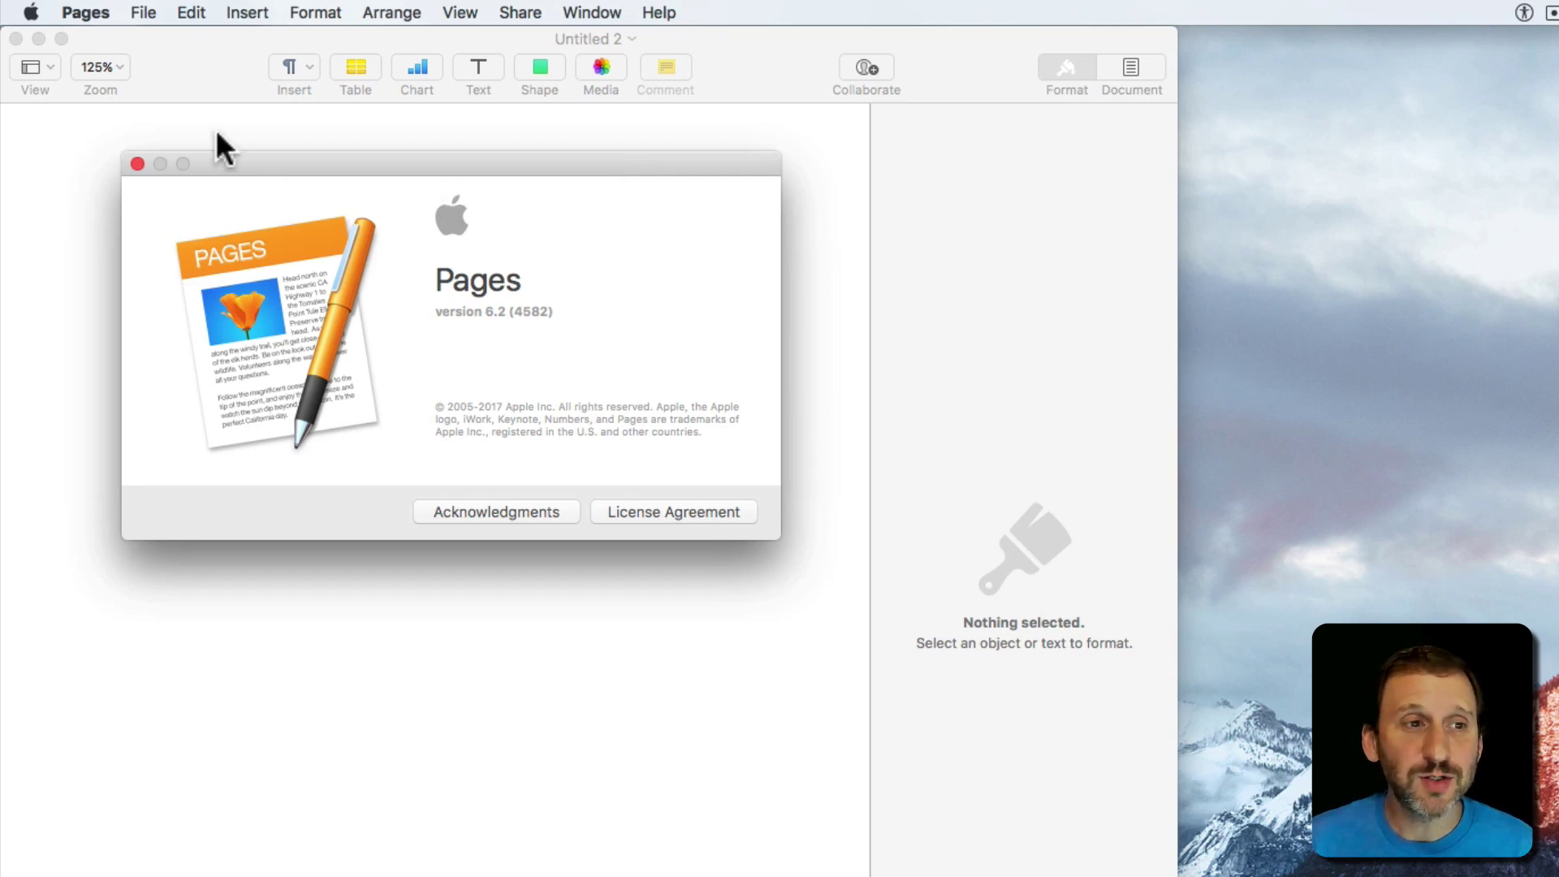
- Close the About Pages window to return to the blank Untitled 2 document
left_click(137, 164)
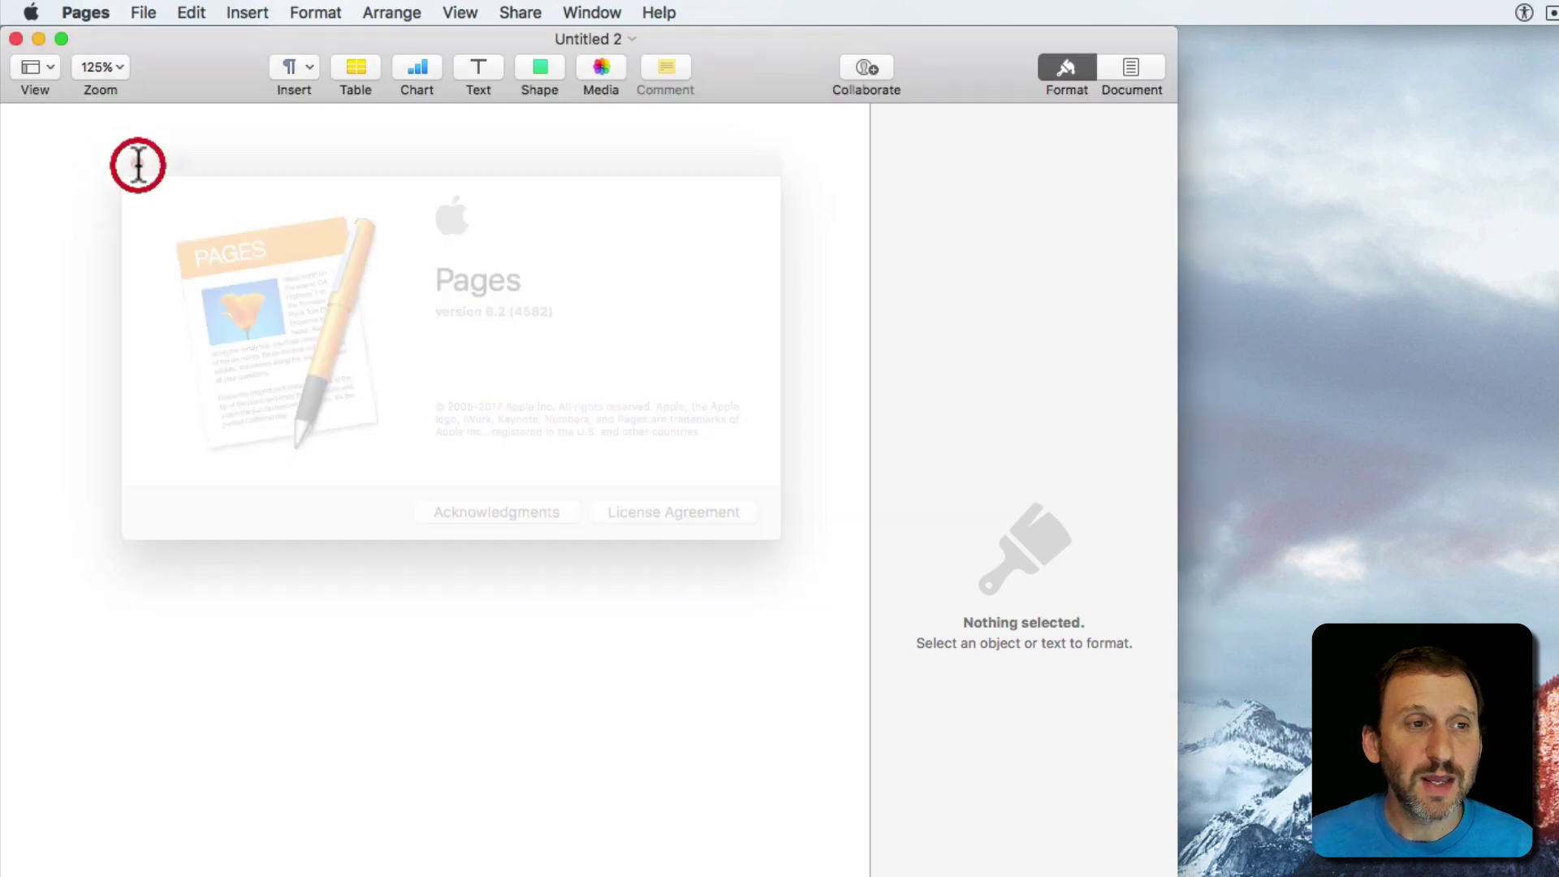
left_click(83, 12)
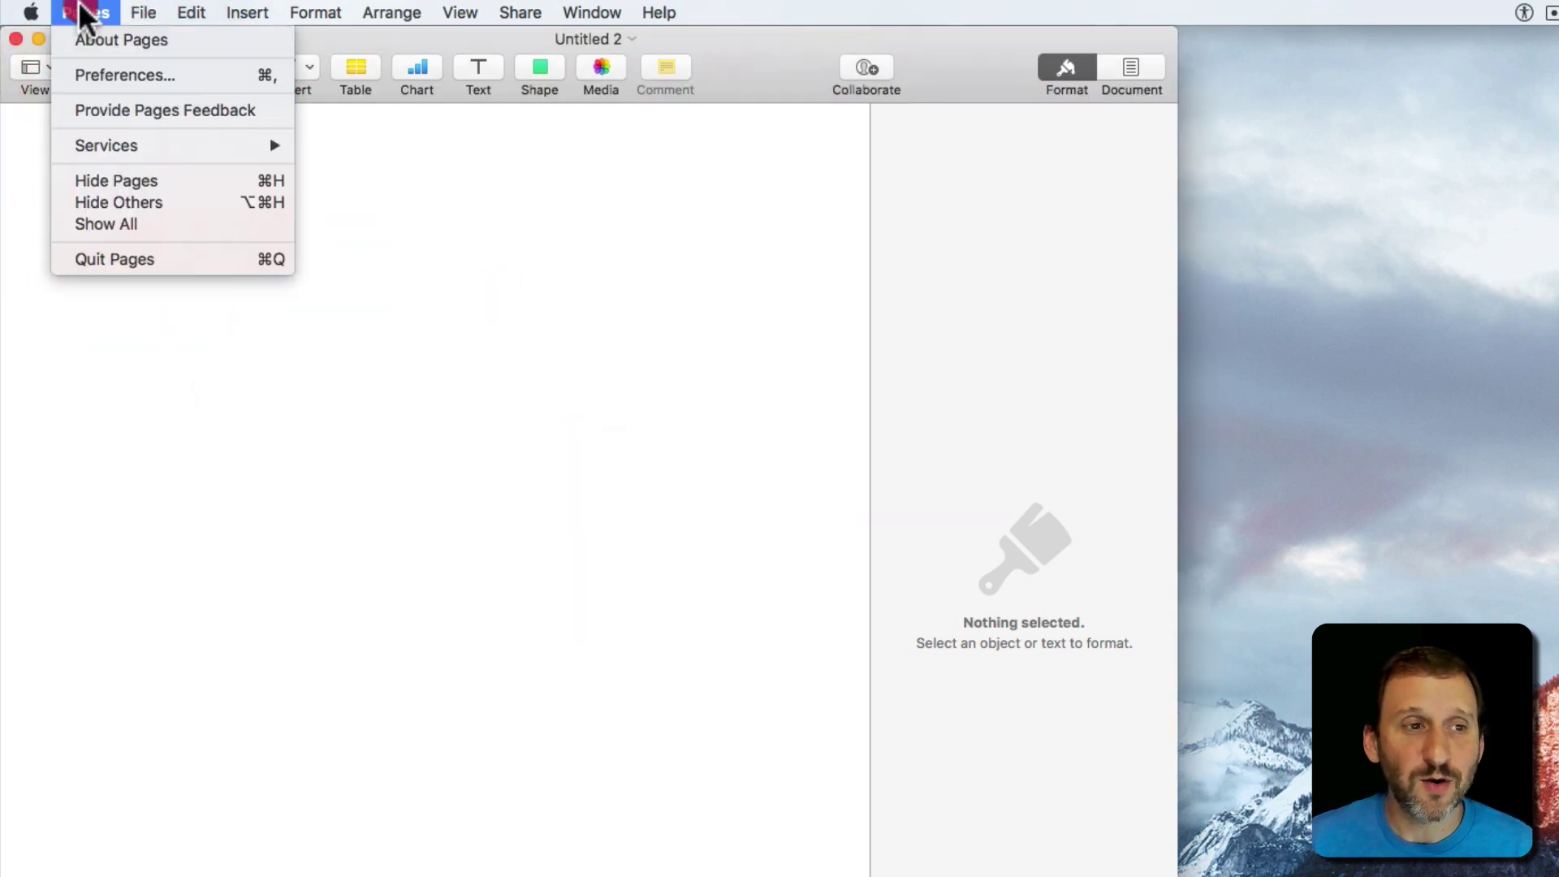
- Open Pages preferences at Auto-Correction and check the double quote style choices without changing them
left_click(91, 71)
left_click_drag(963, 290, 336, 198)
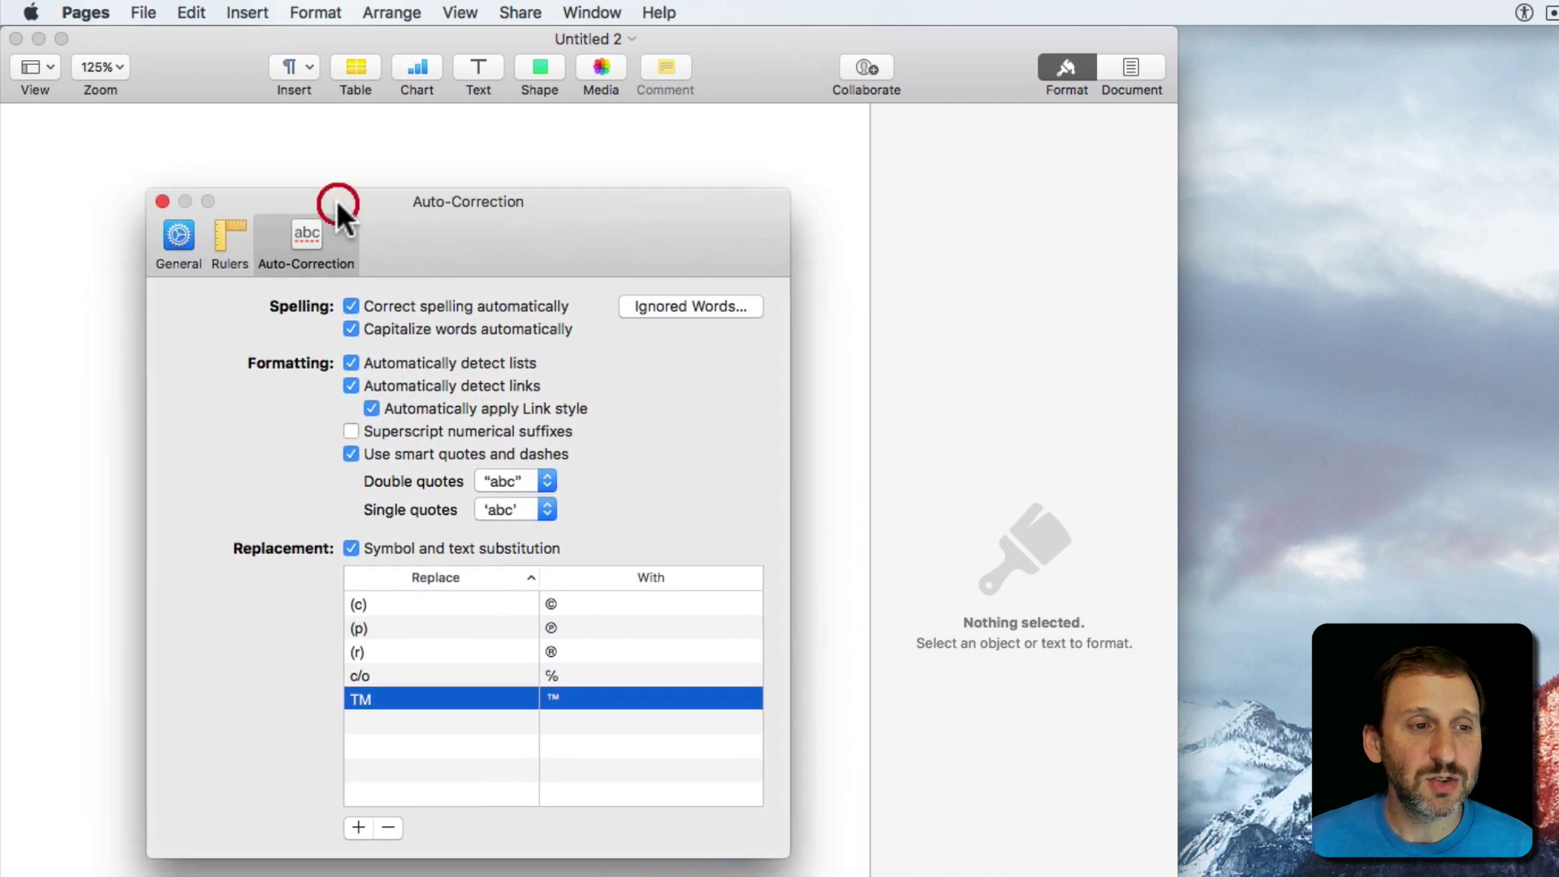
left_click(305, 230)
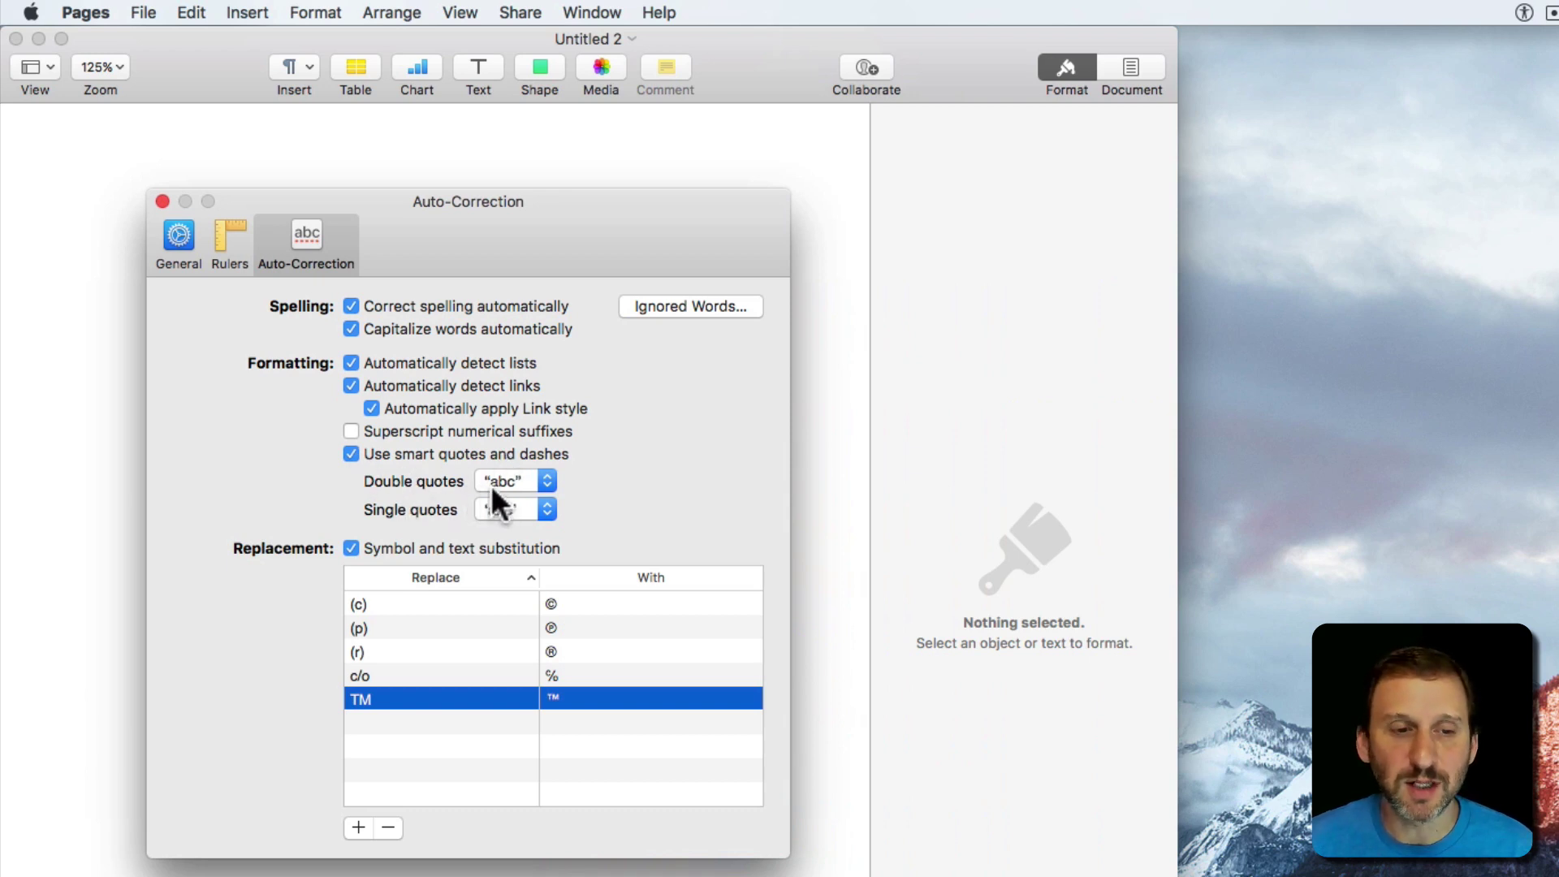
left_click(513, 482)
left_click(627, 468)
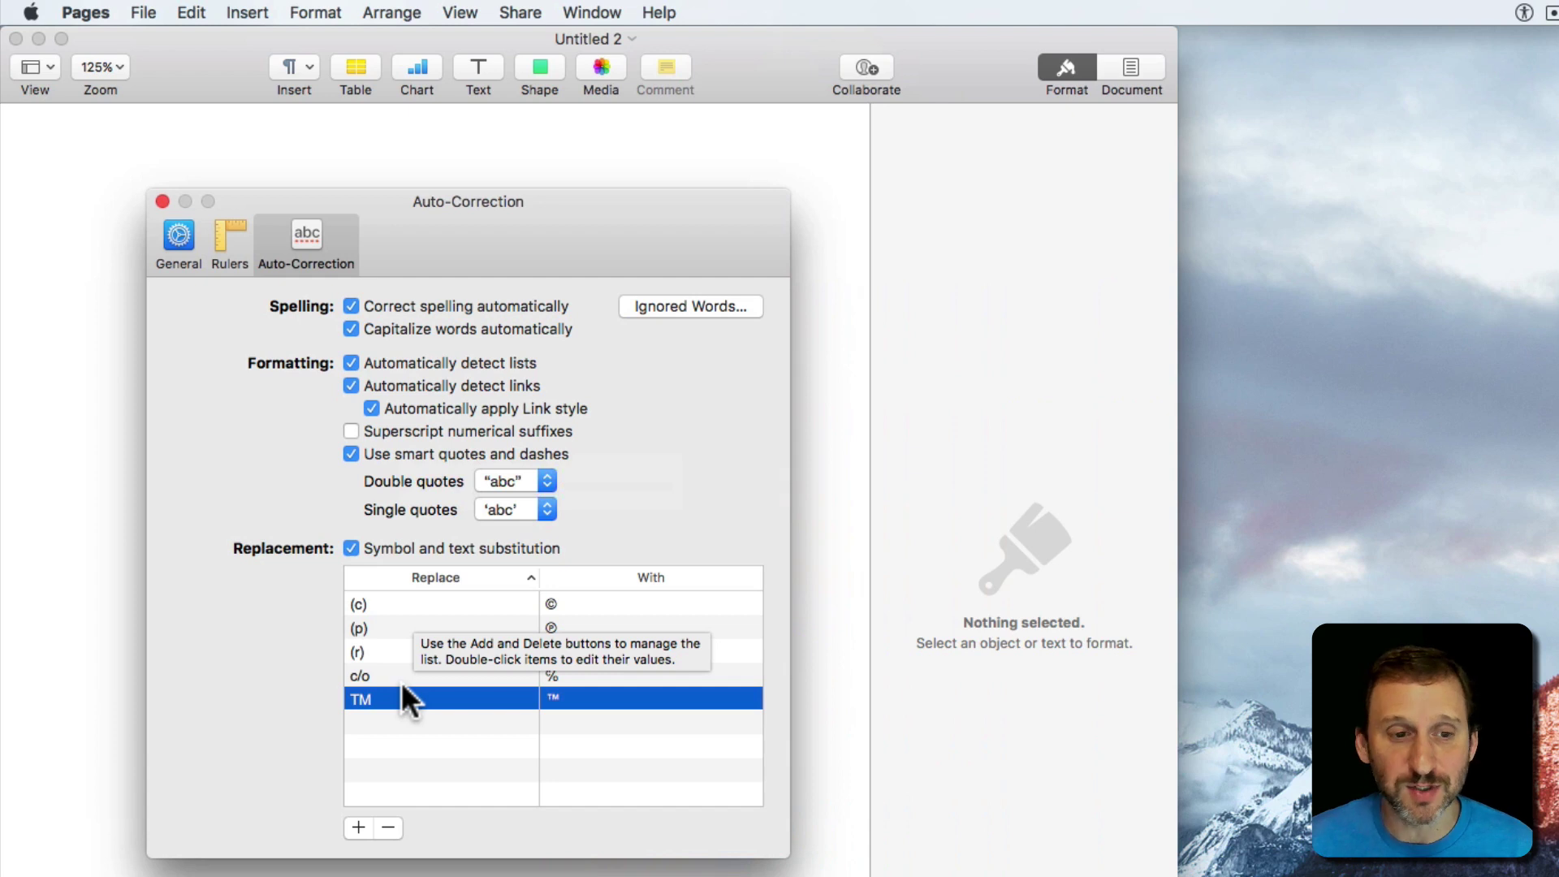
- Add a Replace table row with 'mhs' replaced by 'macOS High Sierra'
left_click(354, 828)
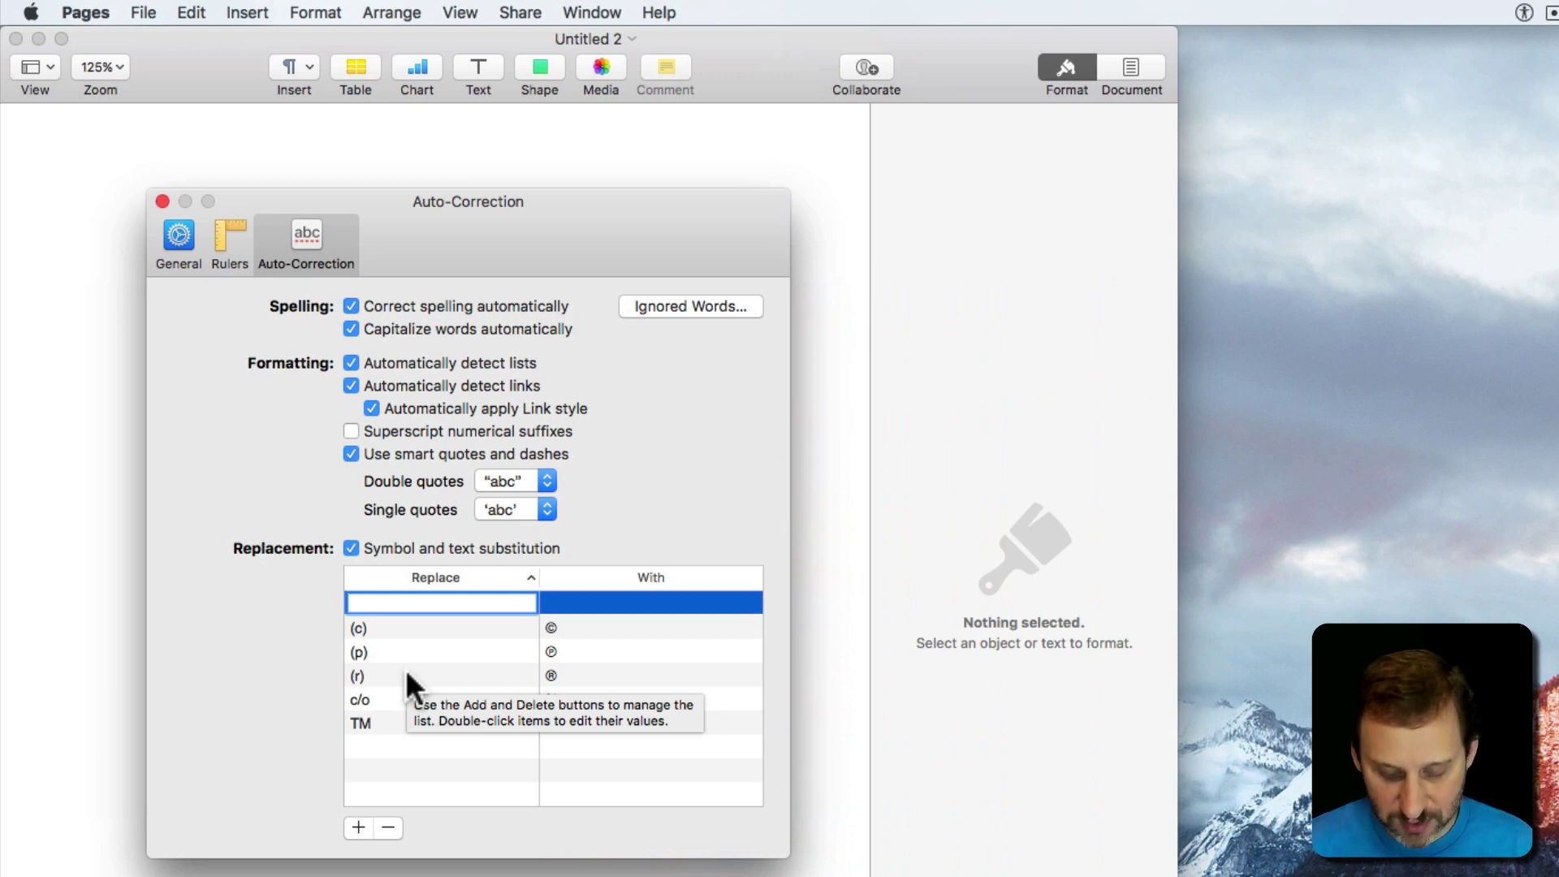
type("mhs")
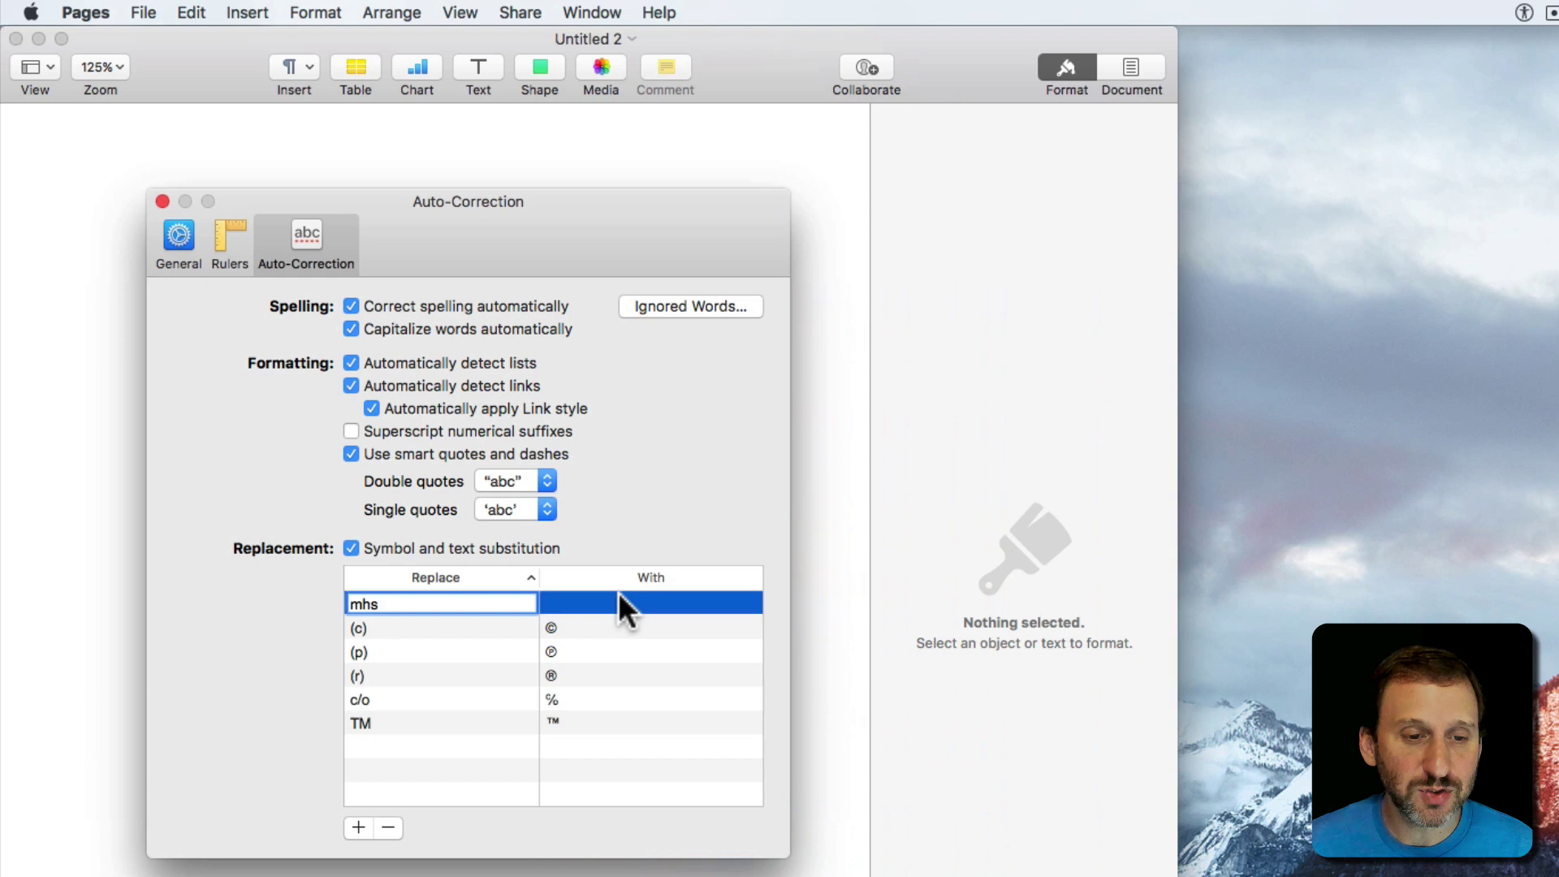
left_click(618, 592)
left_click(597, 697)
left_click(596, 695)
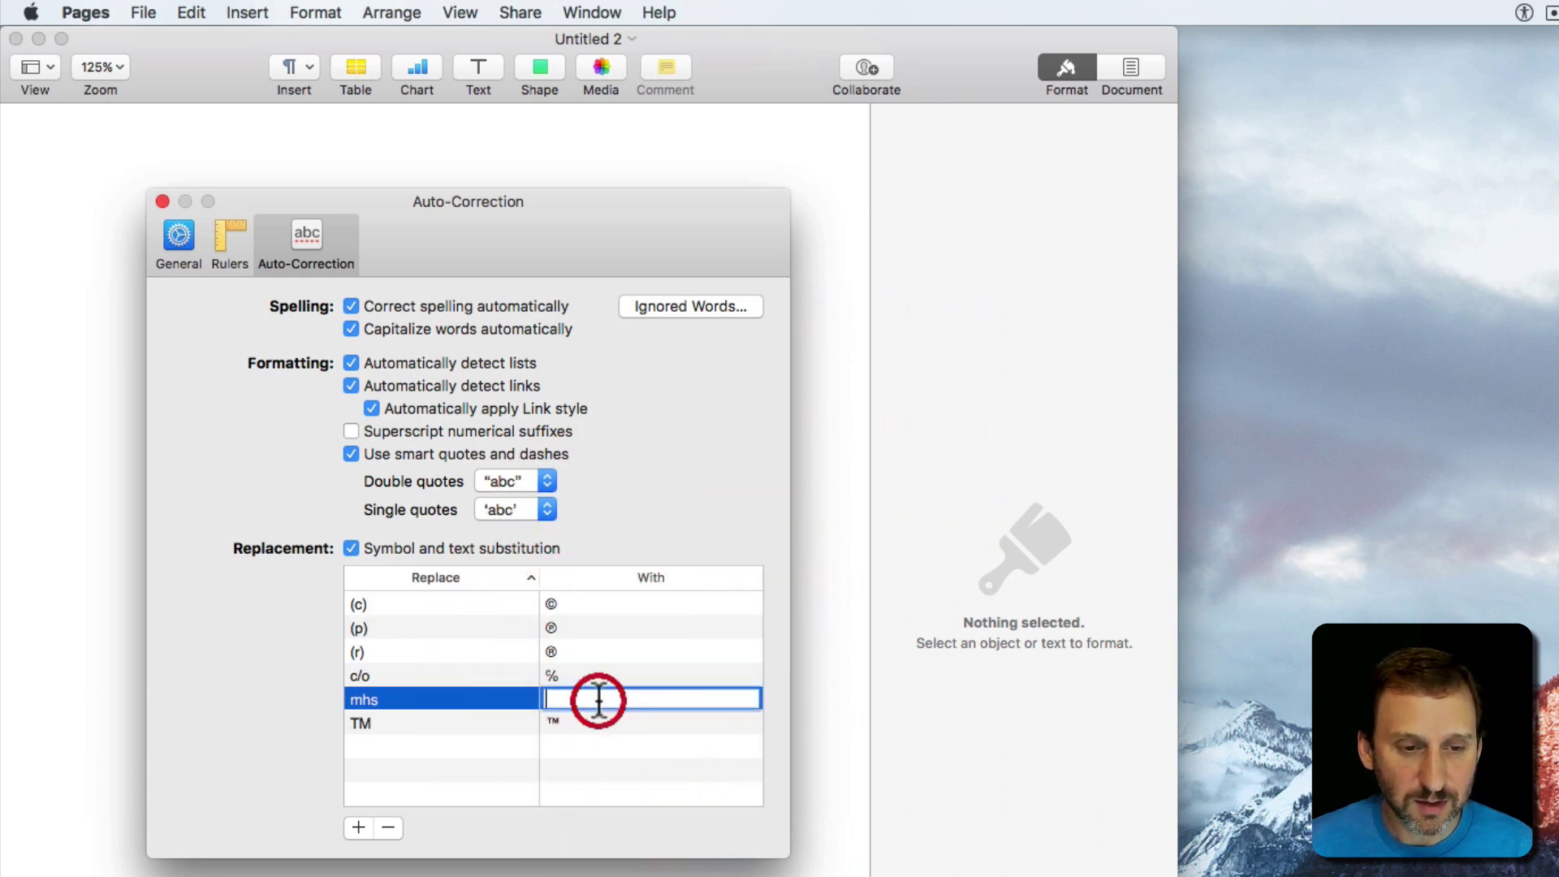
type("macOS ")
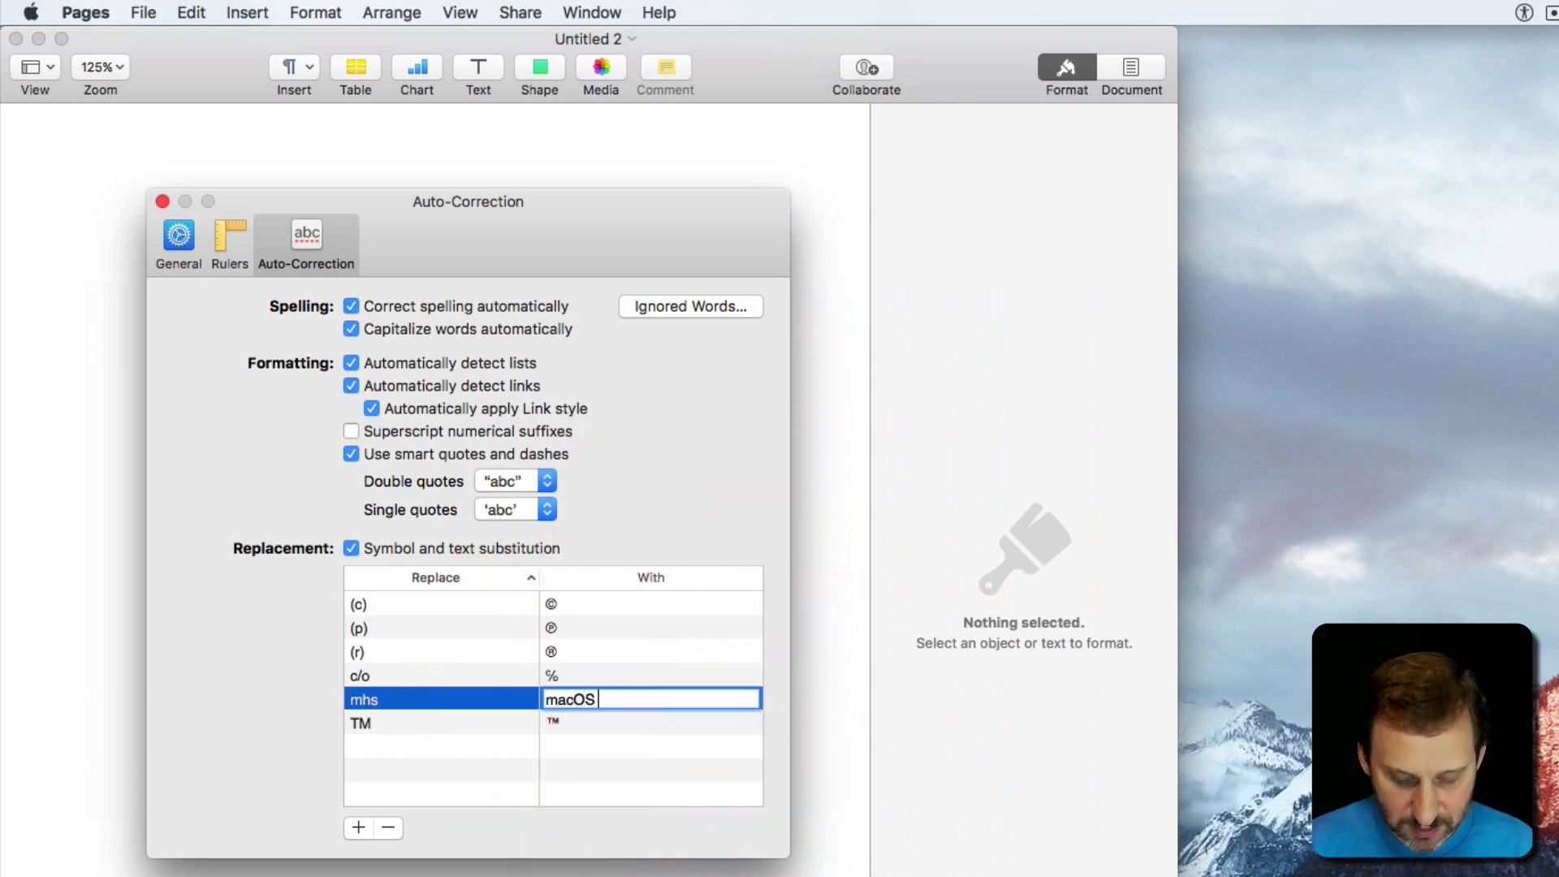
type("High Sierra")
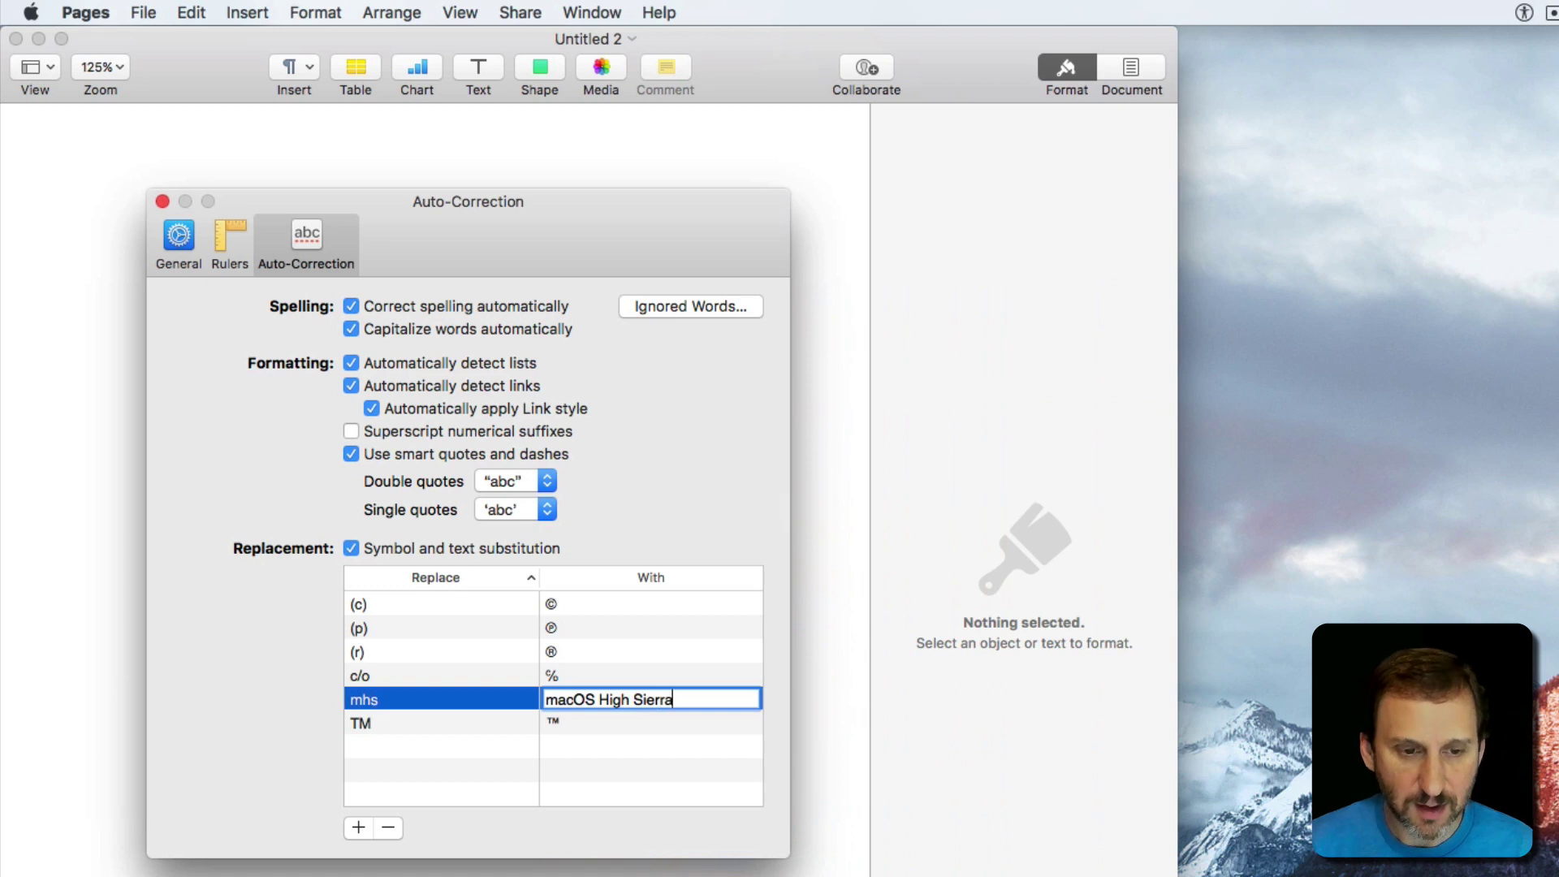
key("Return")
- Close preferences and type 'mhs' in the document so it expands to 'macOS High Sierra'
left_click(162, 201)
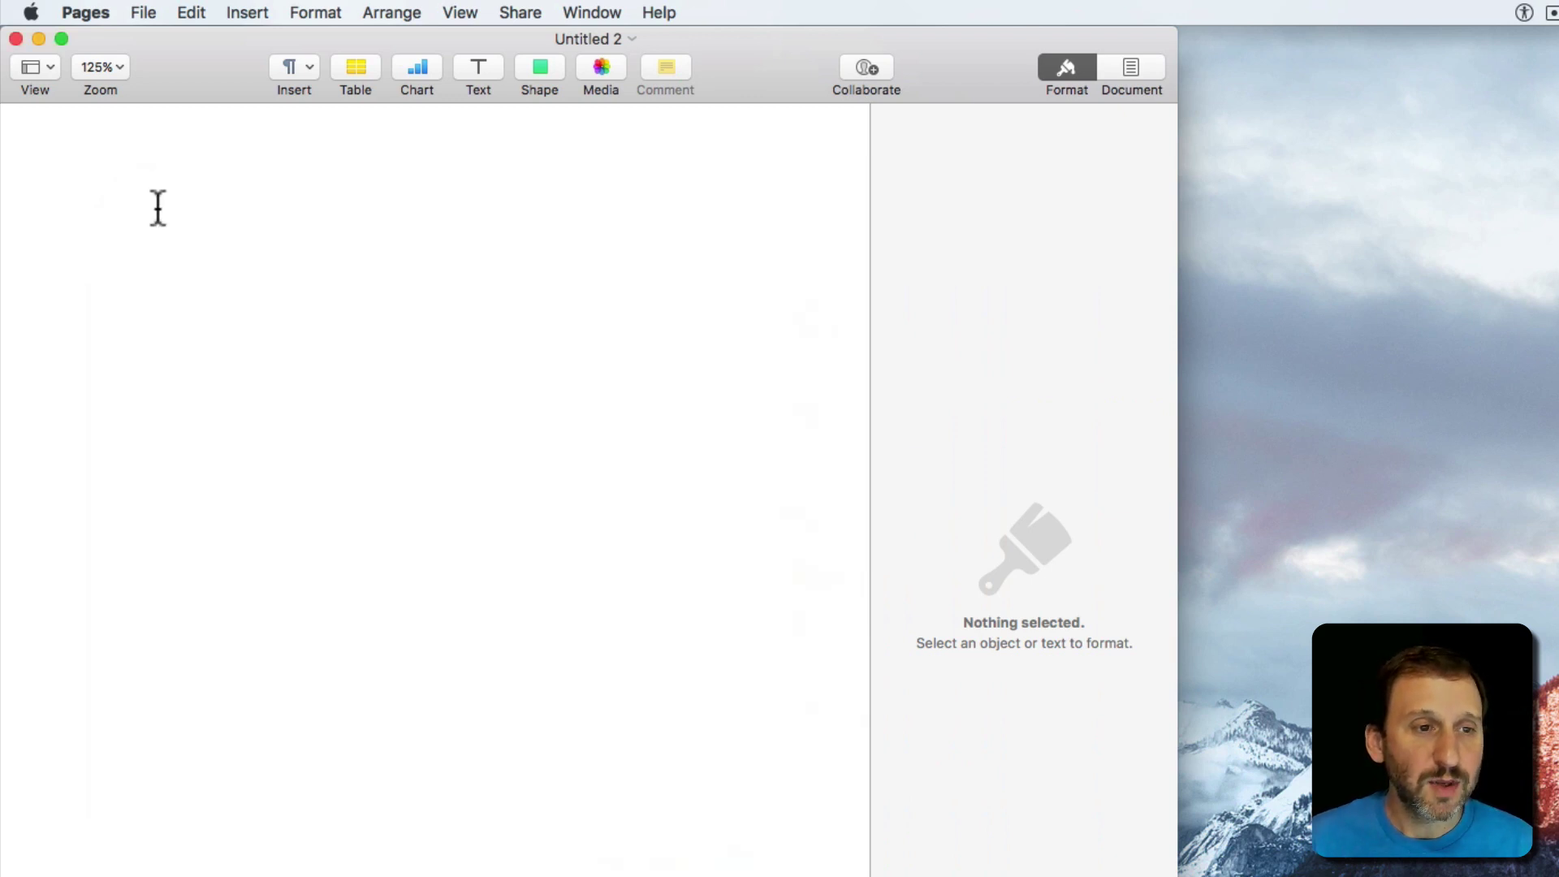
left_click(237, 226)
type("mhs")
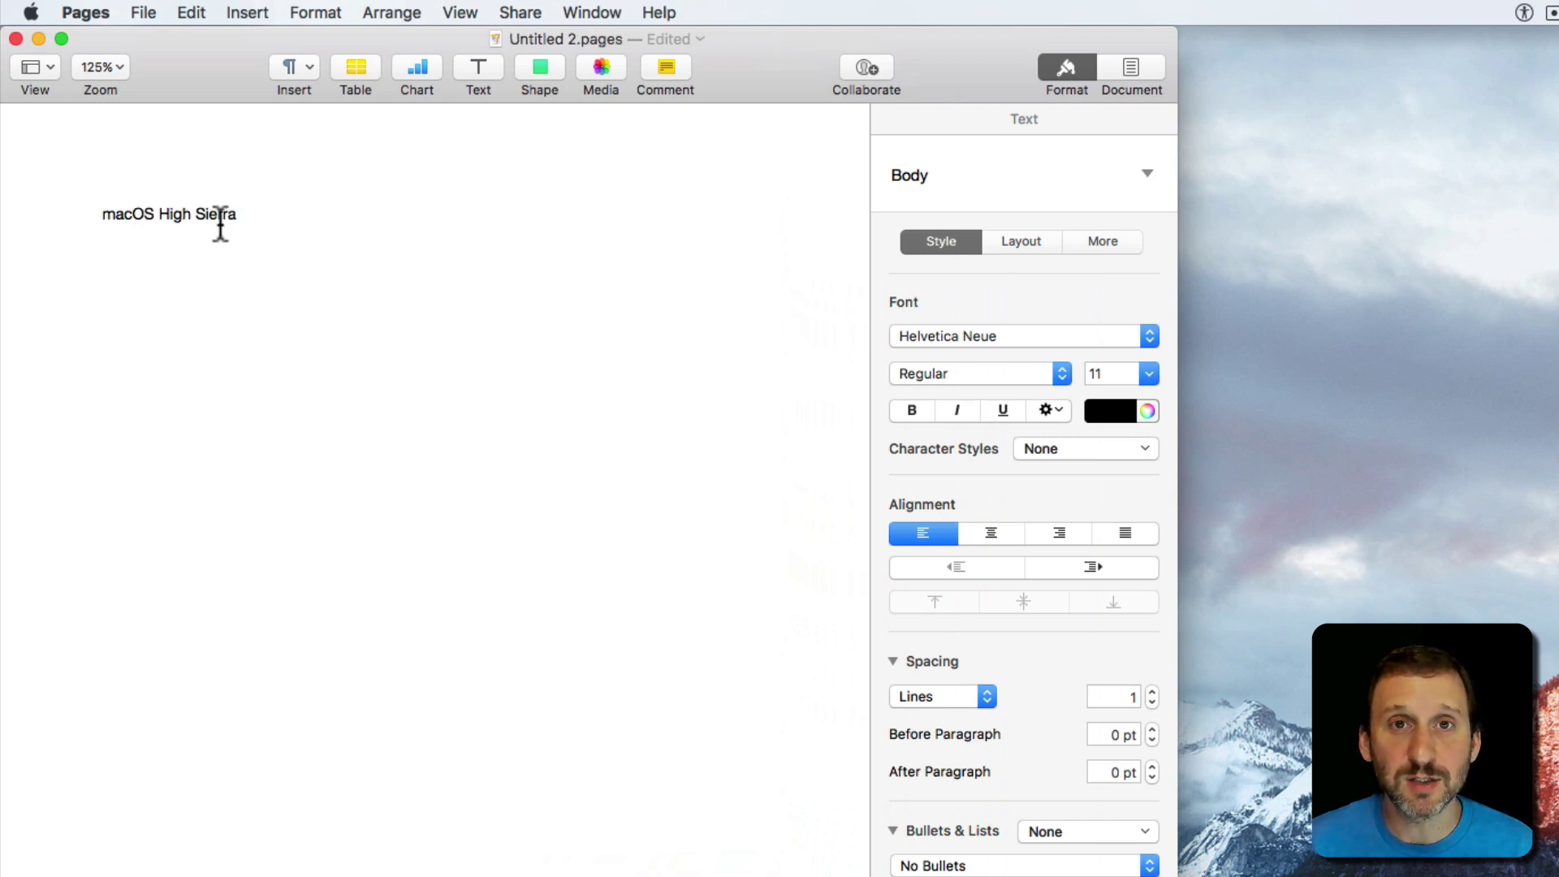
mouse_move(115, 143)
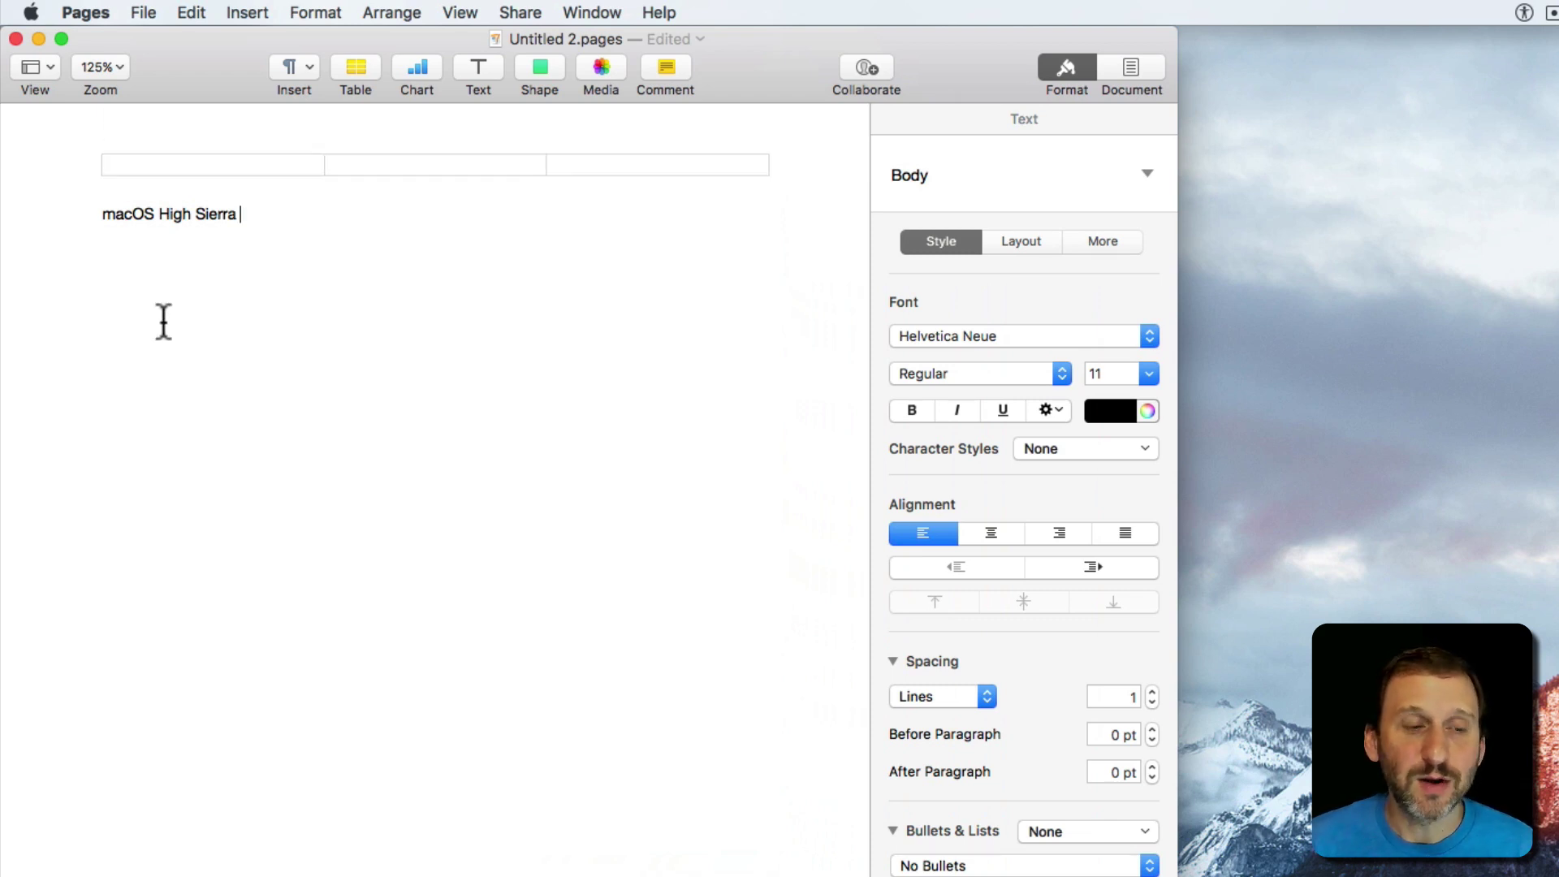
- Reopen Auto-Correction preferences and toggle Smart Quotes off and back on via Edit > Substitutions
left_click(91, 12)
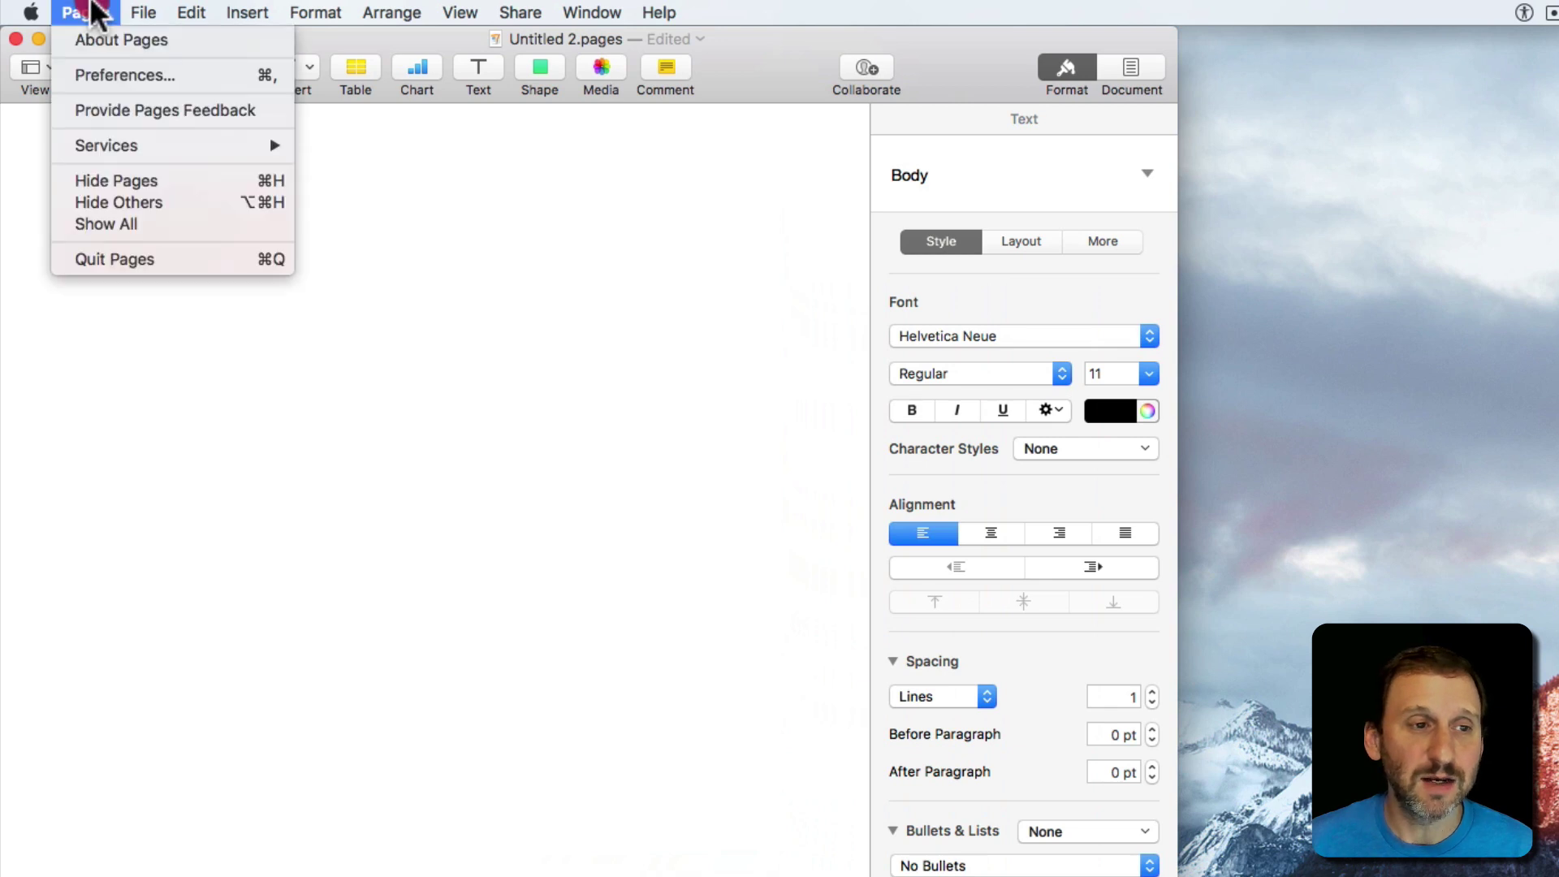
left_click(93, 75)
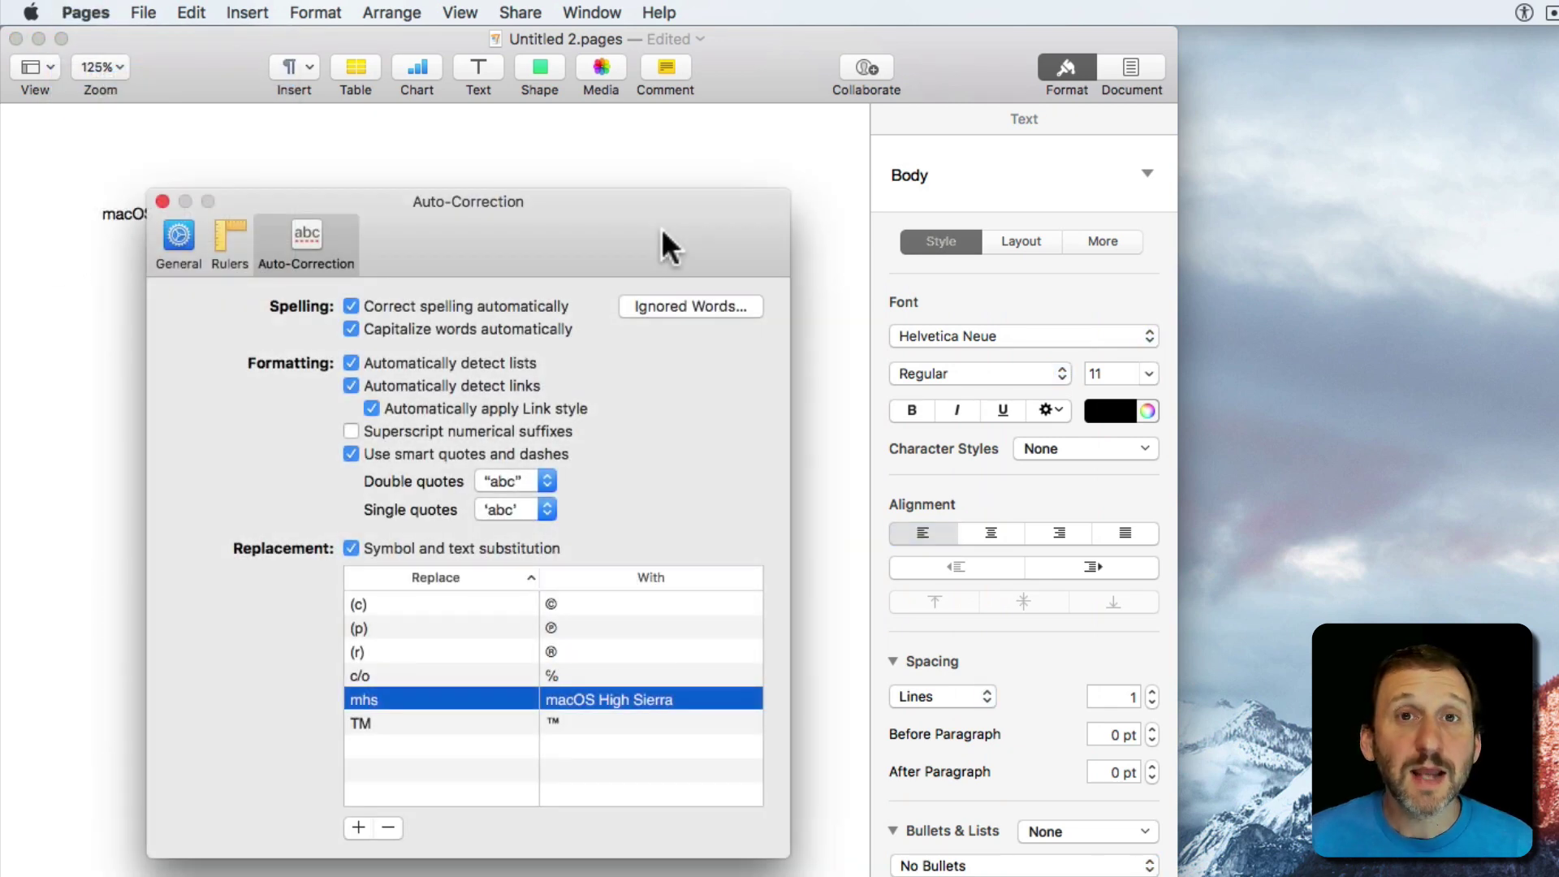
left_click(184, 12)
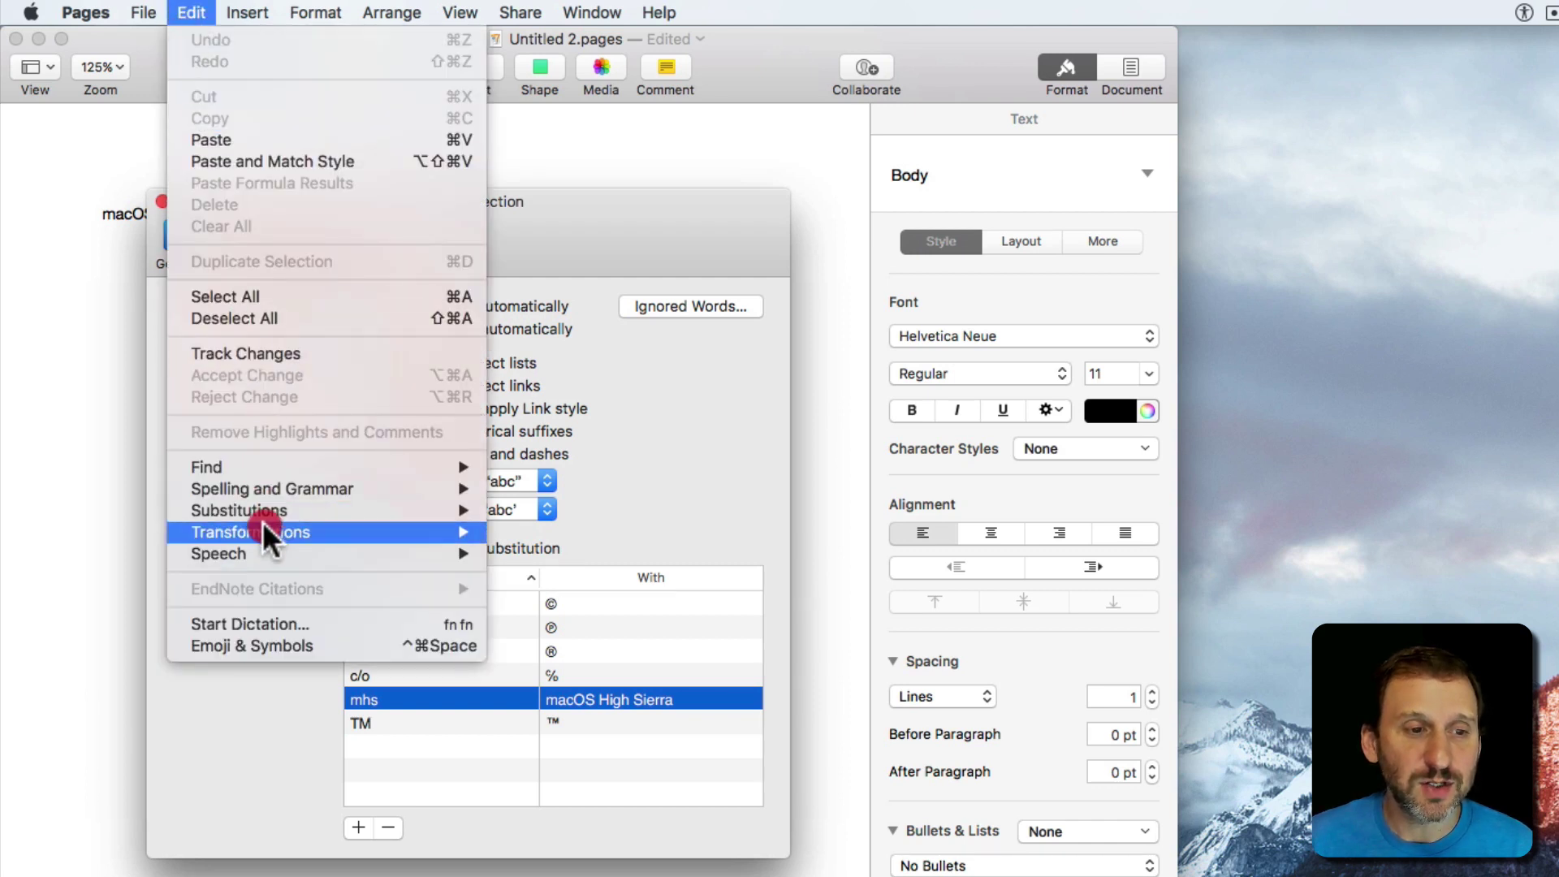
mouse_move(263, 512)
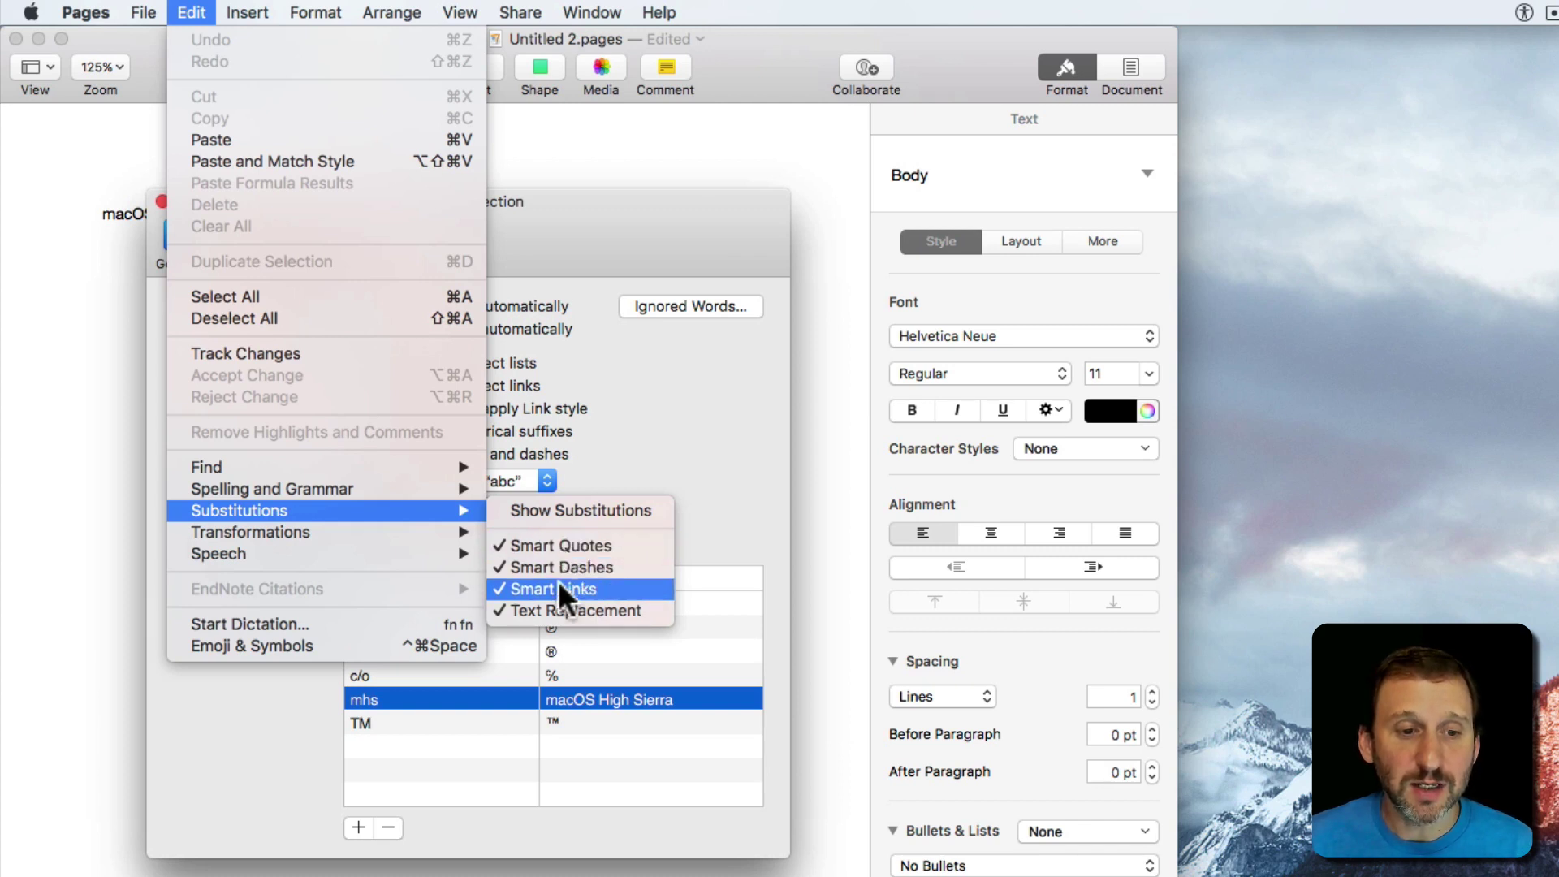
left_click(558, 546)
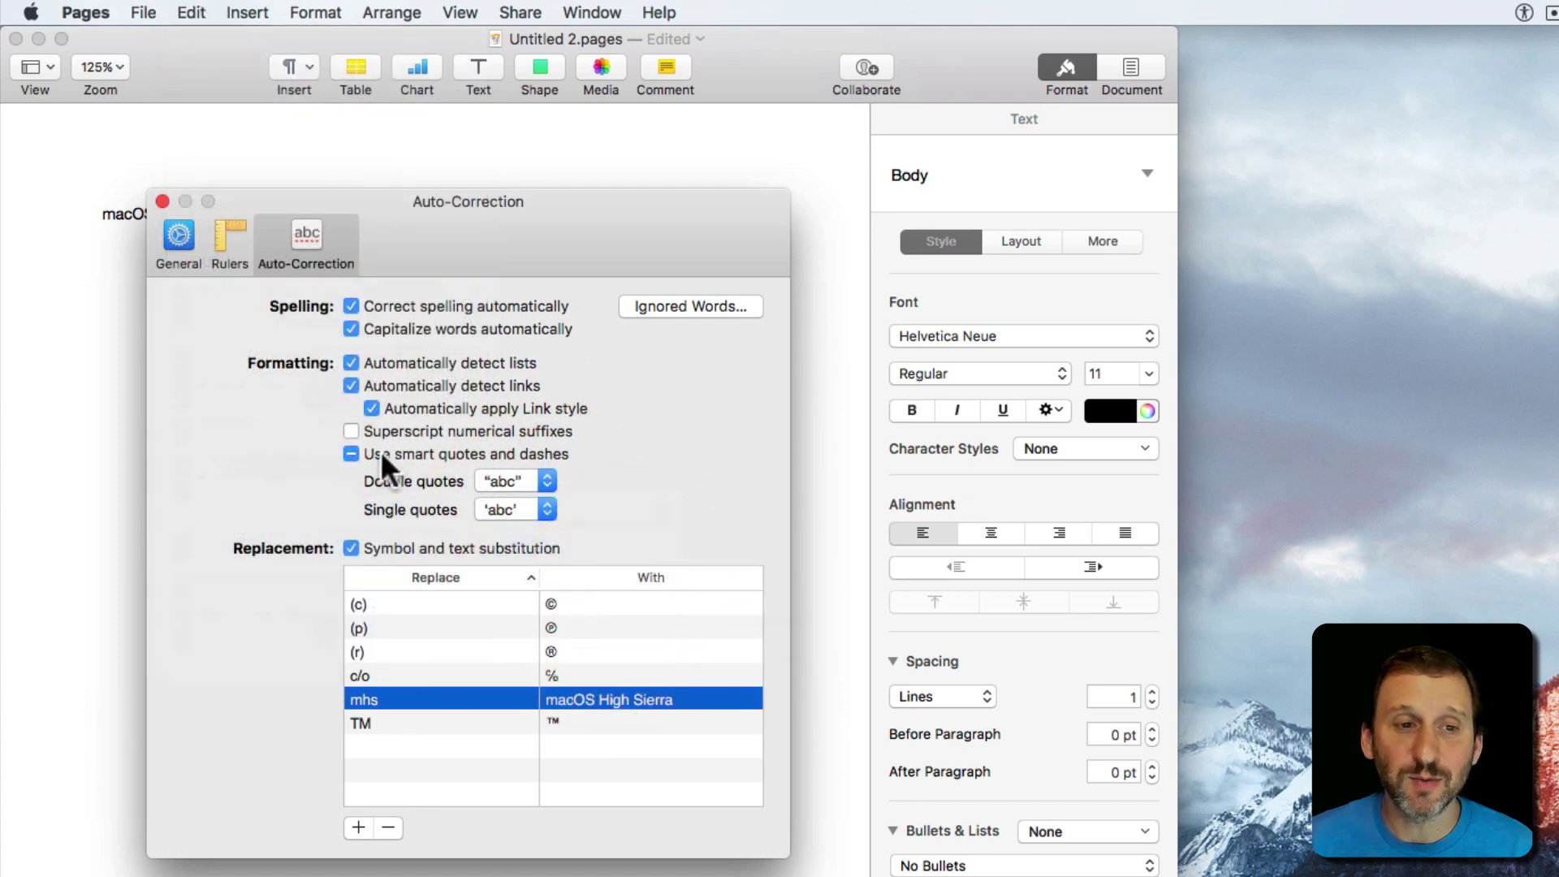
left_click(351, 455)
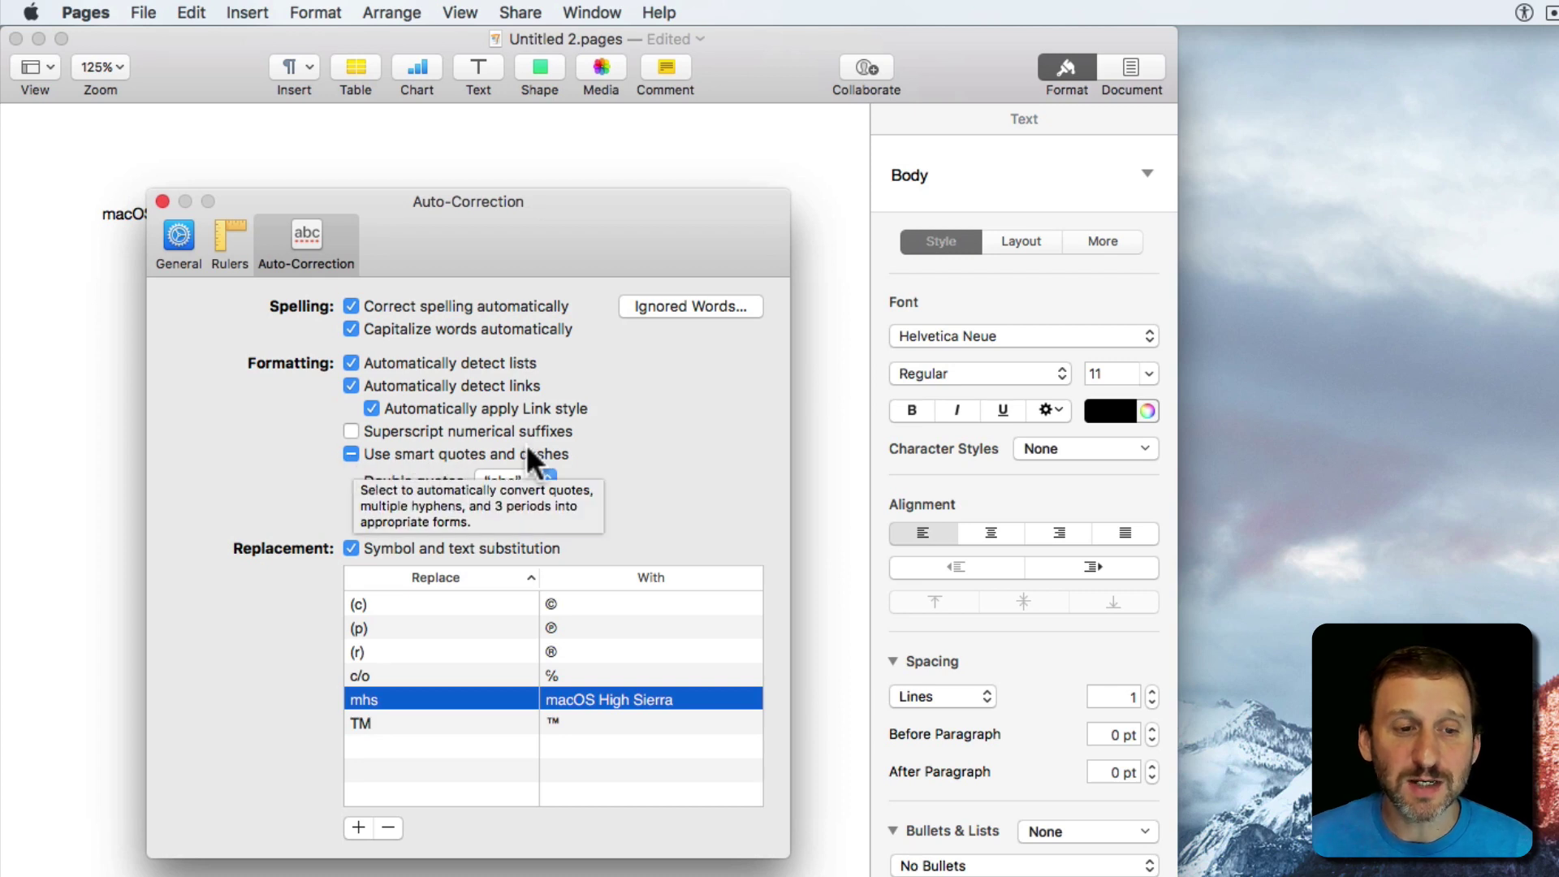
- Turn off Smart Dashes under Edit > Substitutions and review the spelling and grammar options
left_click(192, 12)
left_click_drag(192, 216, 555, 544)
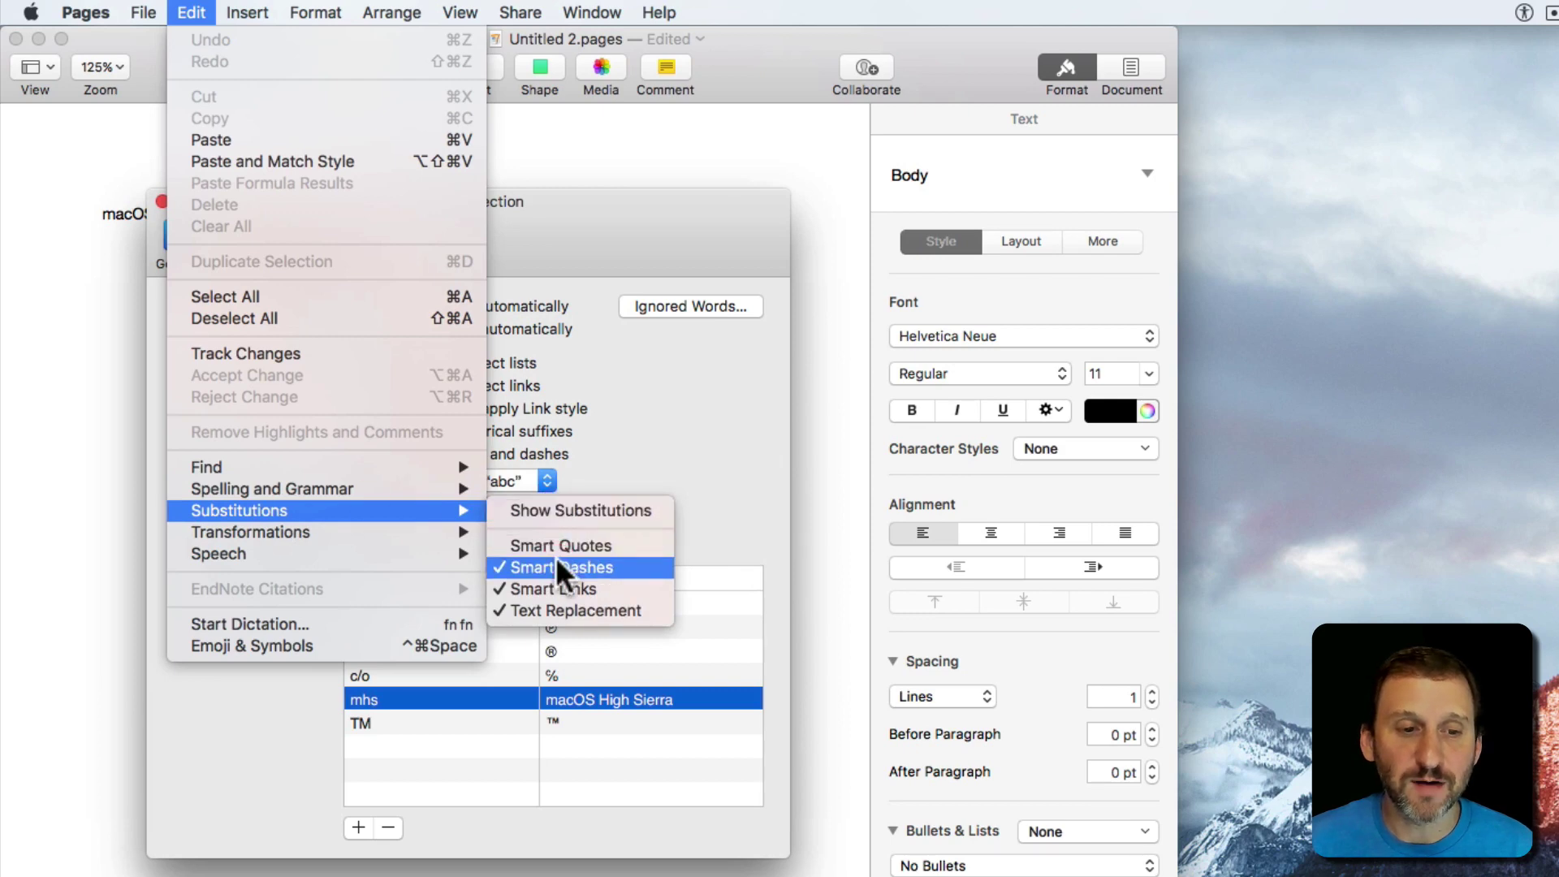
left_click(557, 567)
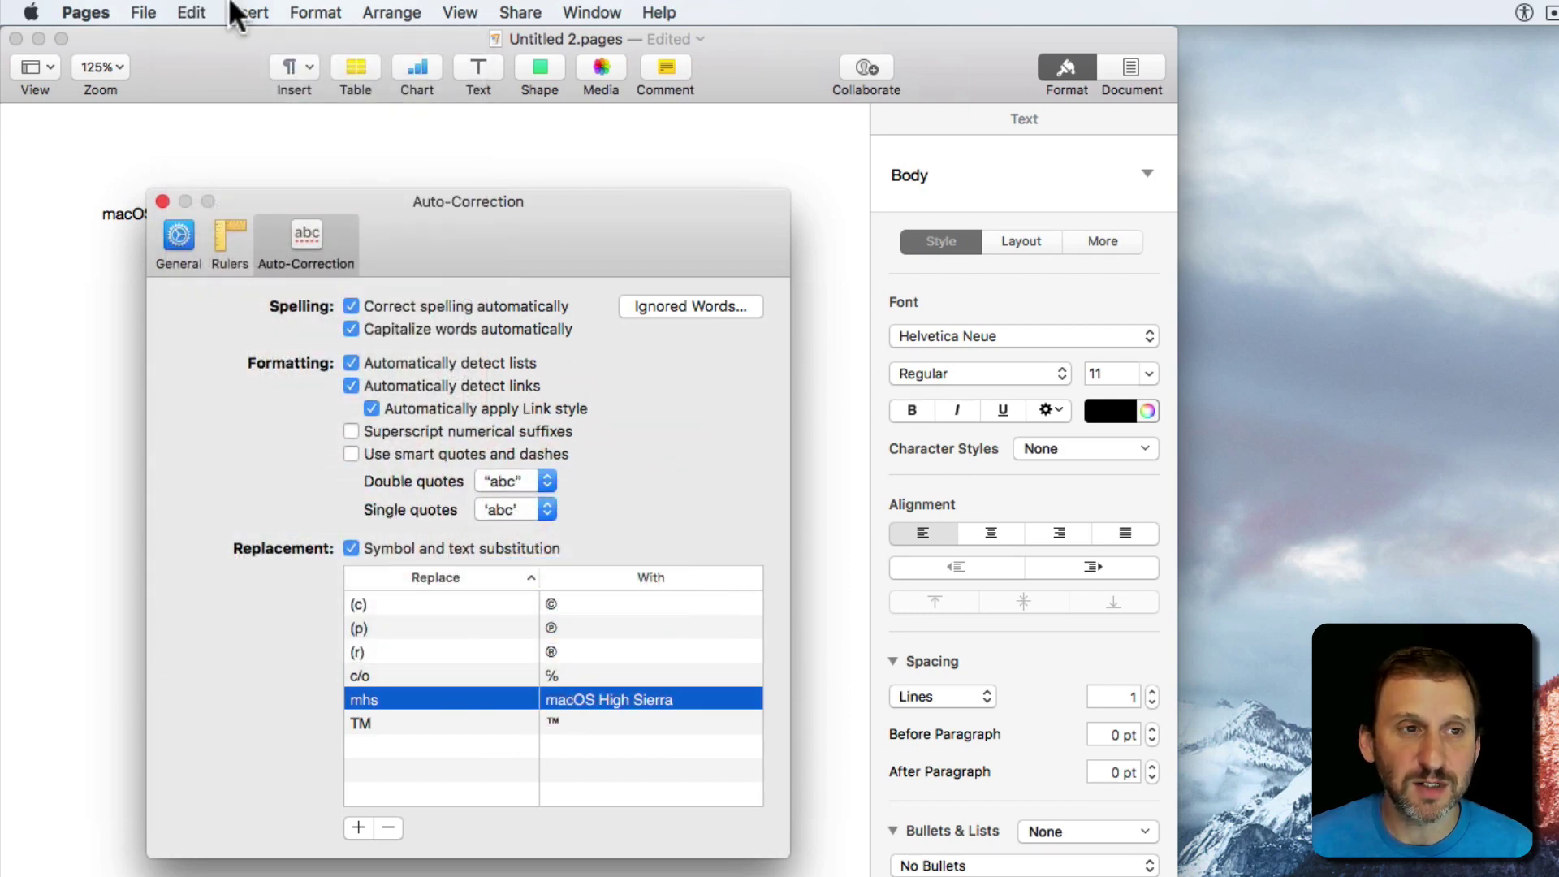
left_click_drag(203, 13, 571, 587)
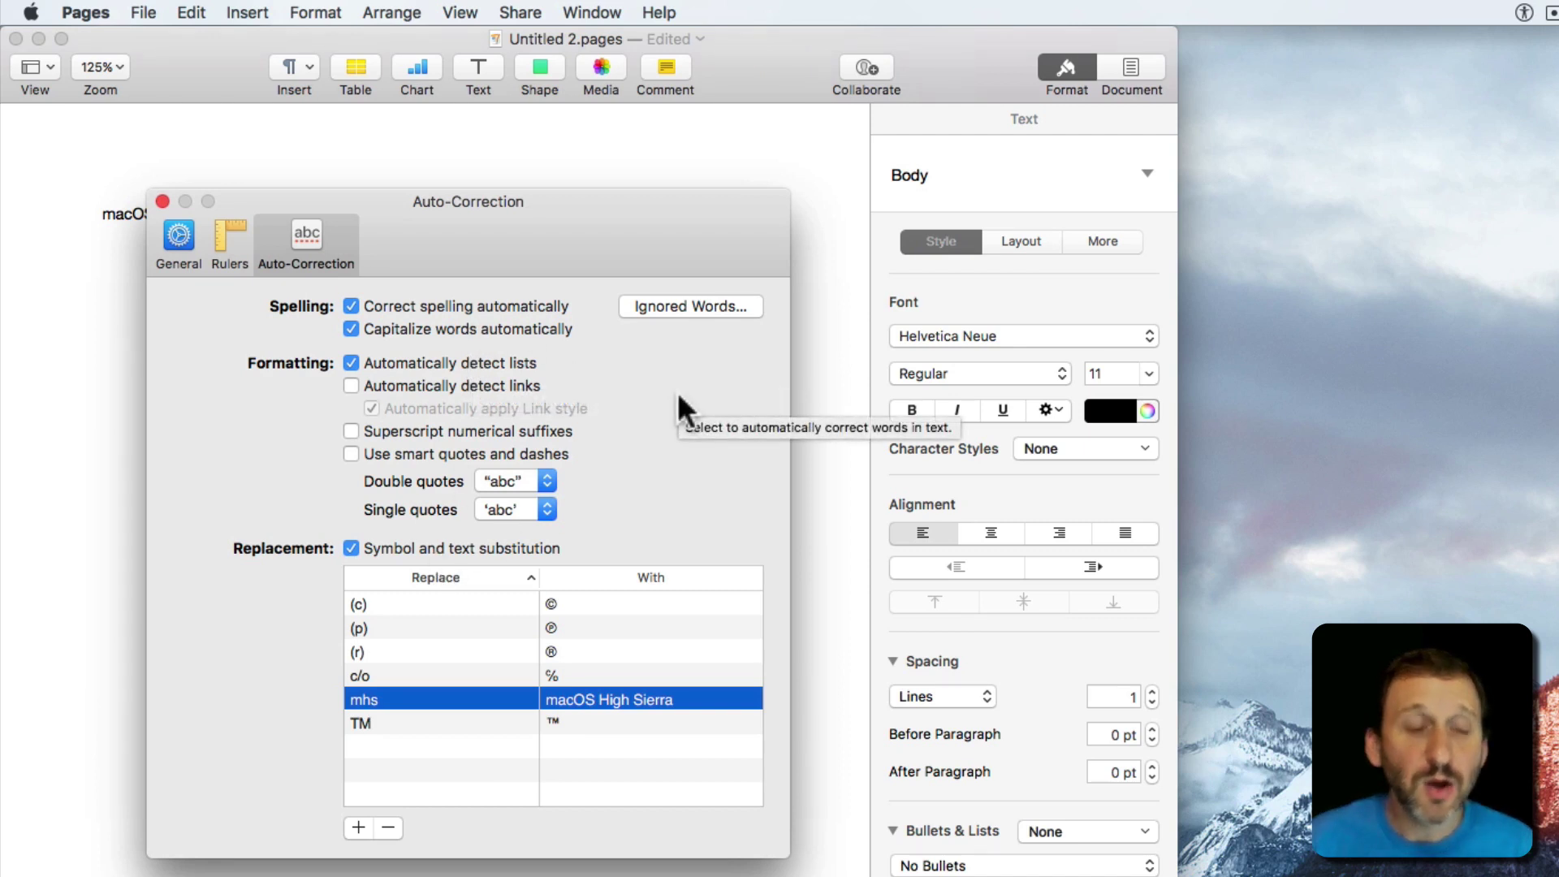
- Check that the Ignored Words list is empty, then close the Auto-Correction preferences
left_click(676, 304)
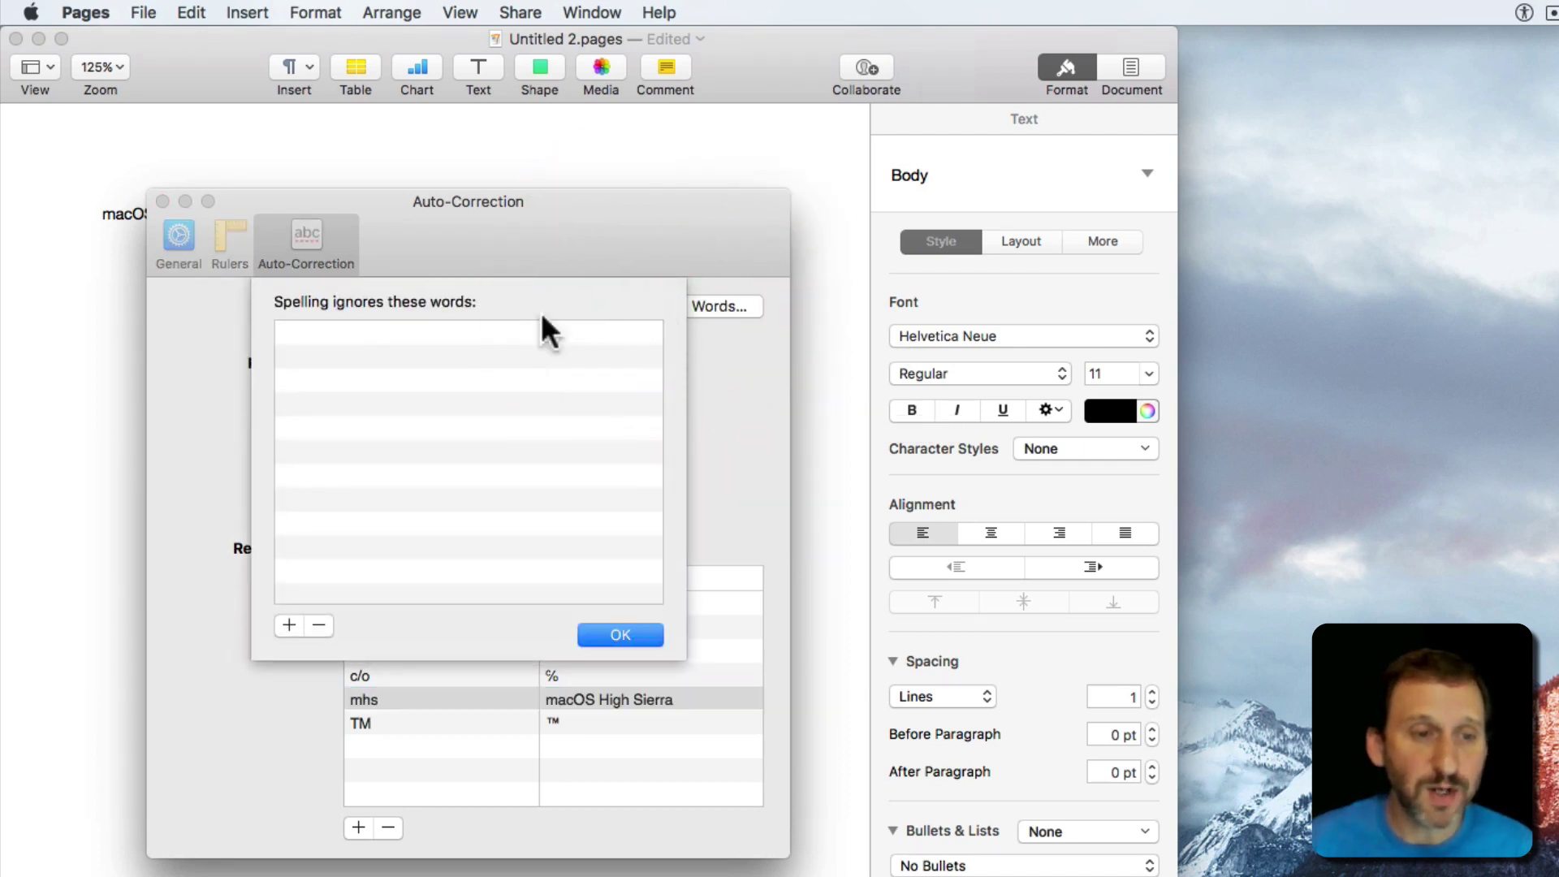
left_click(617, 635)
left_click(163, 201)
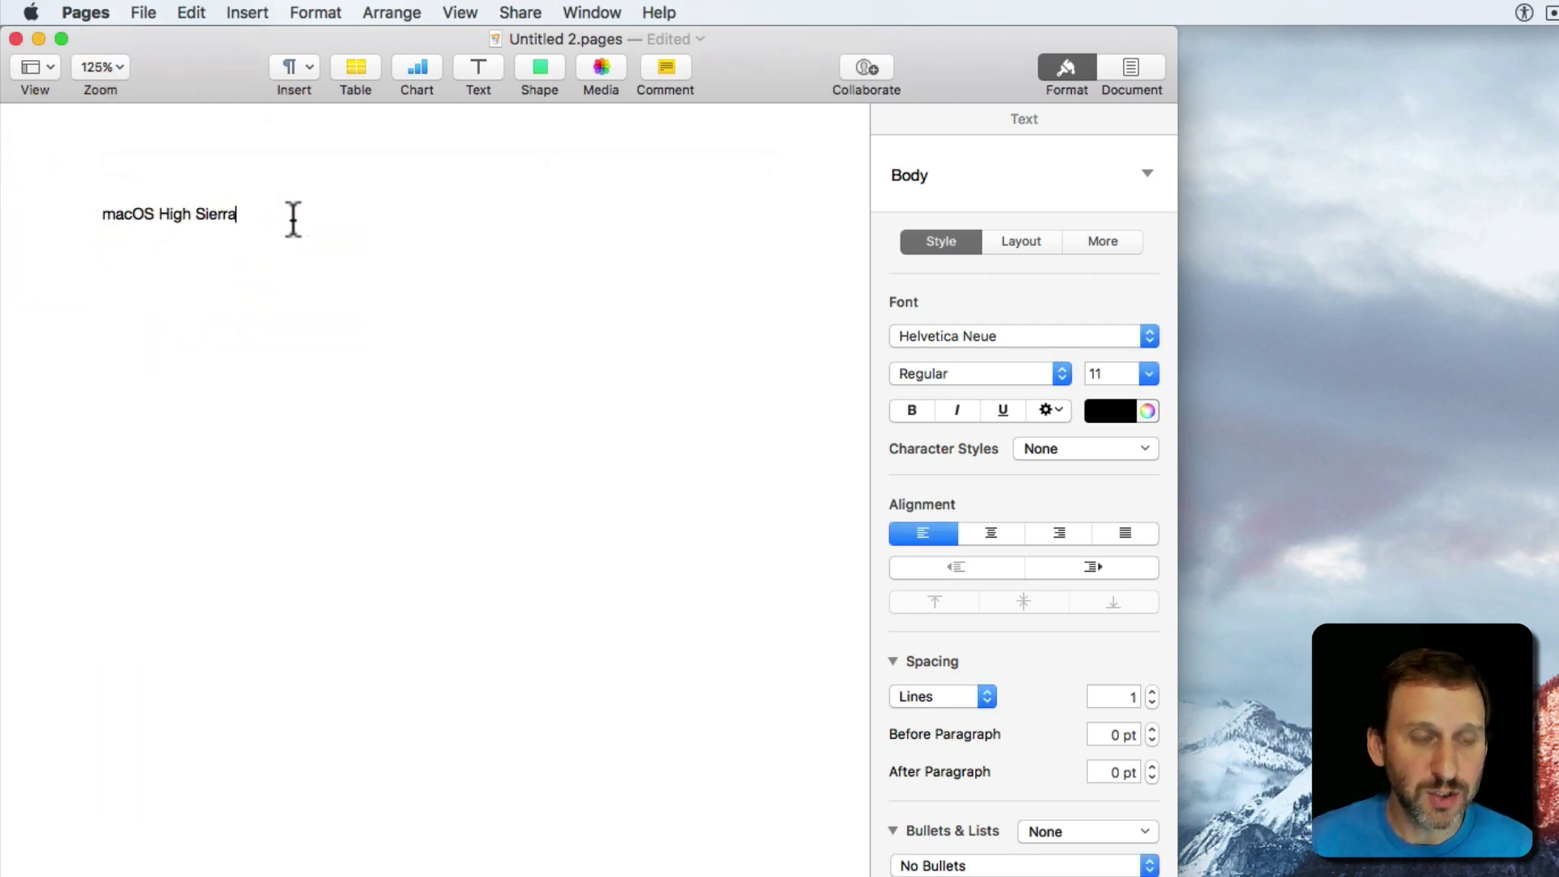
- Type the nonsense word 'dfjgldsfhladjhflajkhfd' and set spelling to ignore it
type("dfjgldsfhladjhflajkhfd")
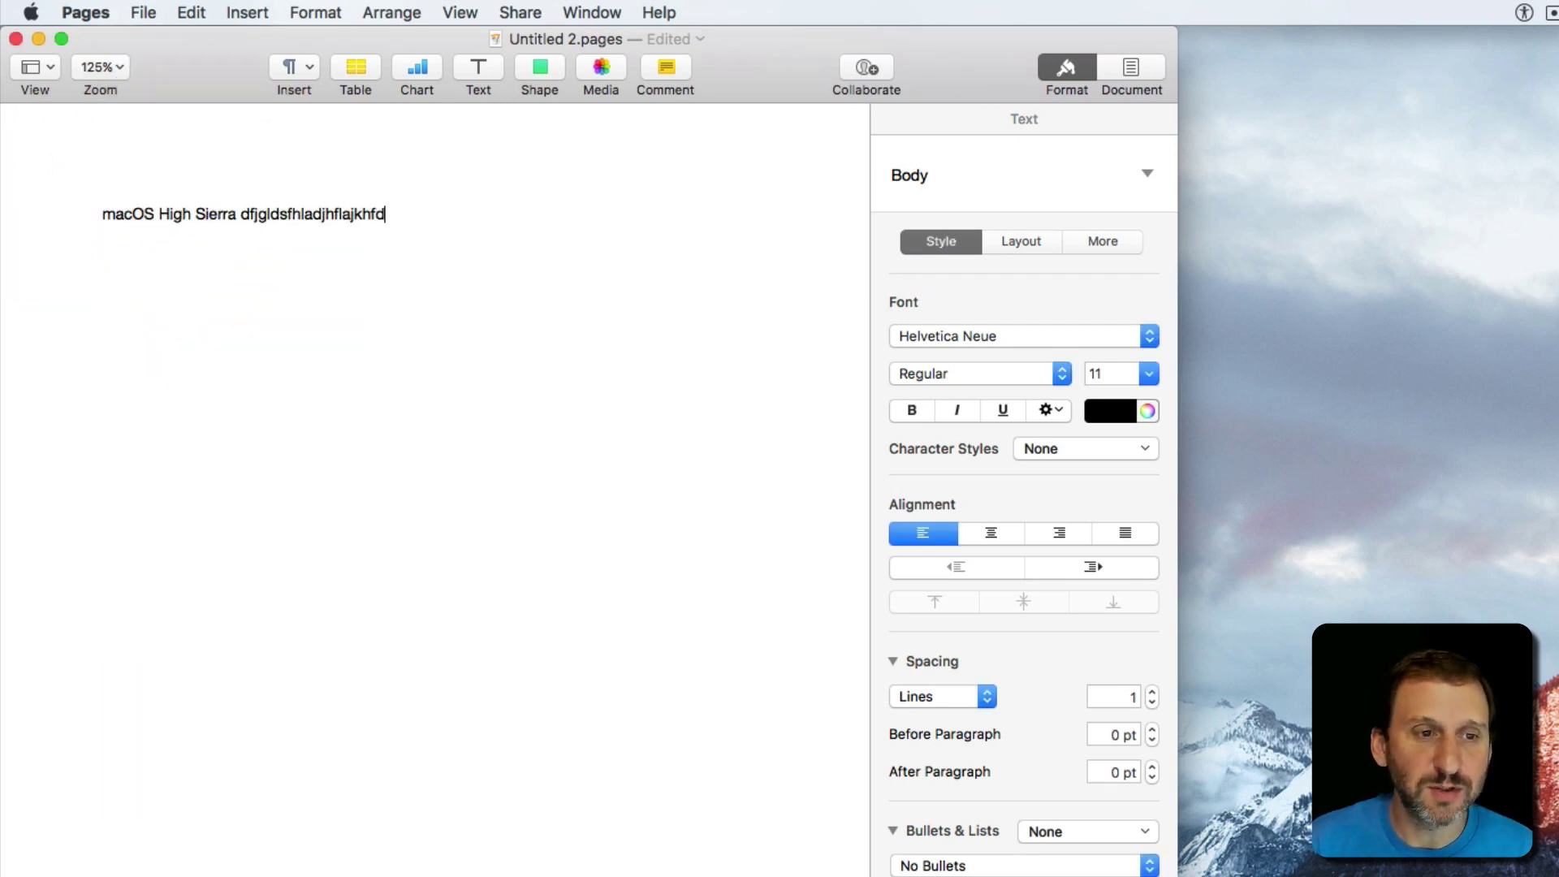
double_click(285, 215)
right_click(284, 215)
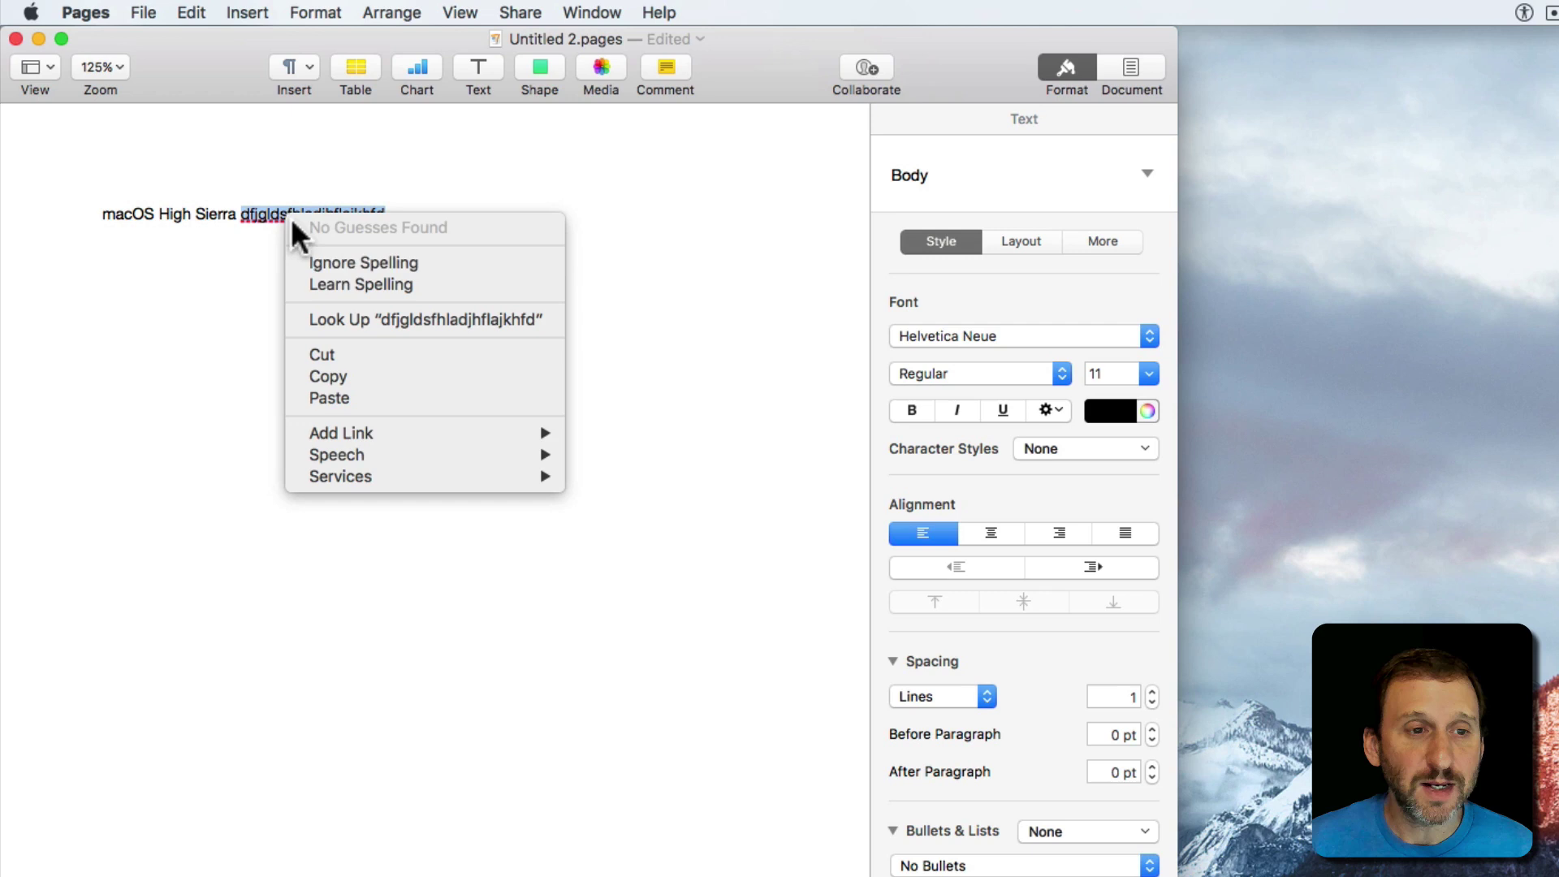
left_click(329, 260)
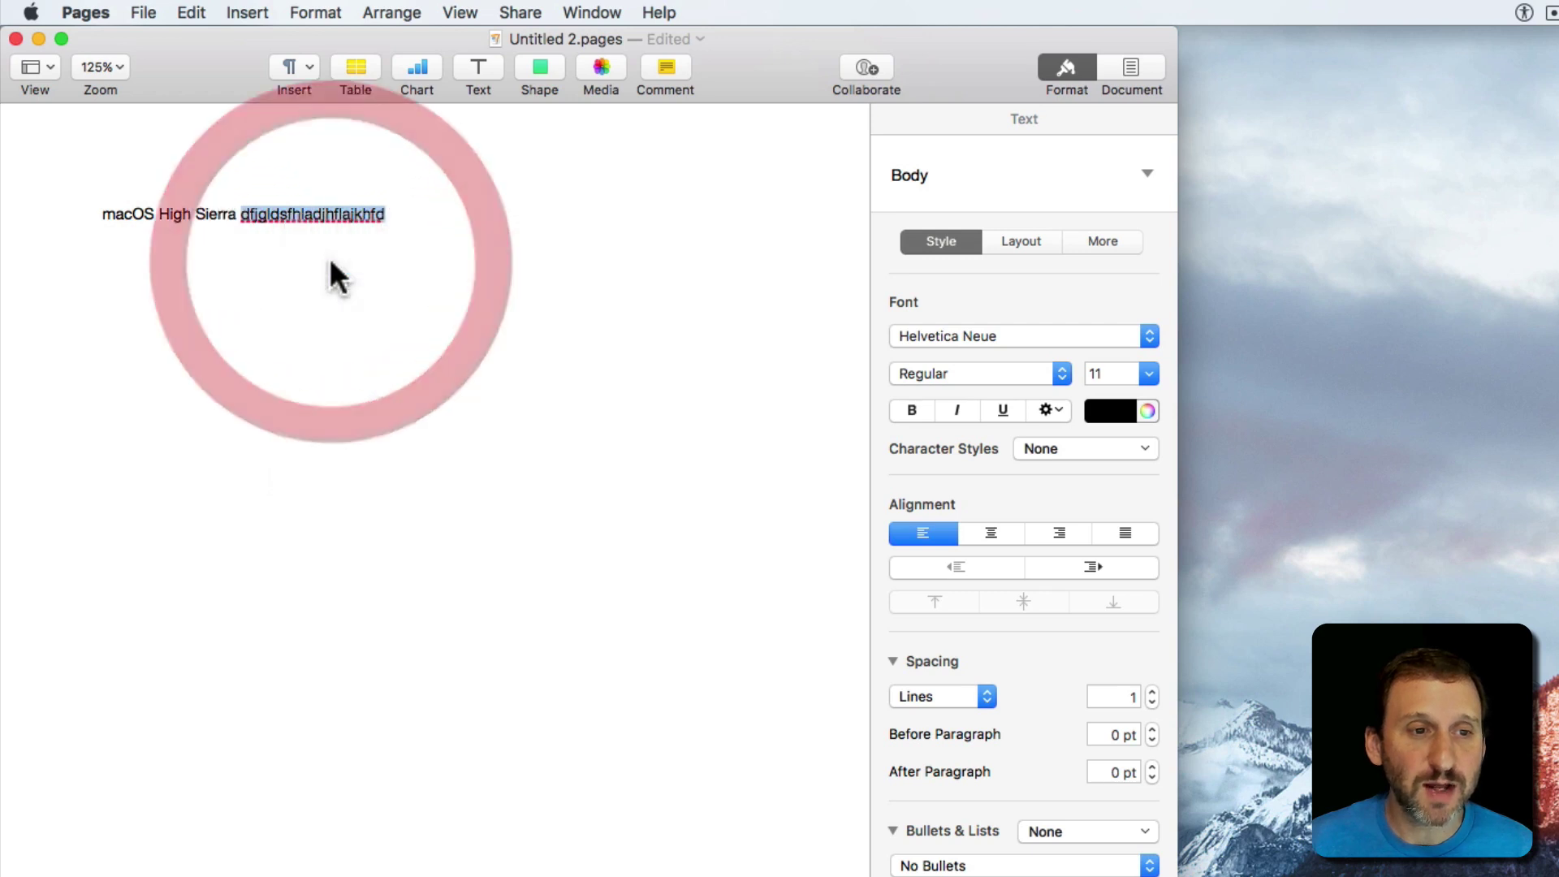
- Reopen Pages preferences and delete the nonsense word from the Ignored Words list
left_click(105, 13)
left_click(113, 76)
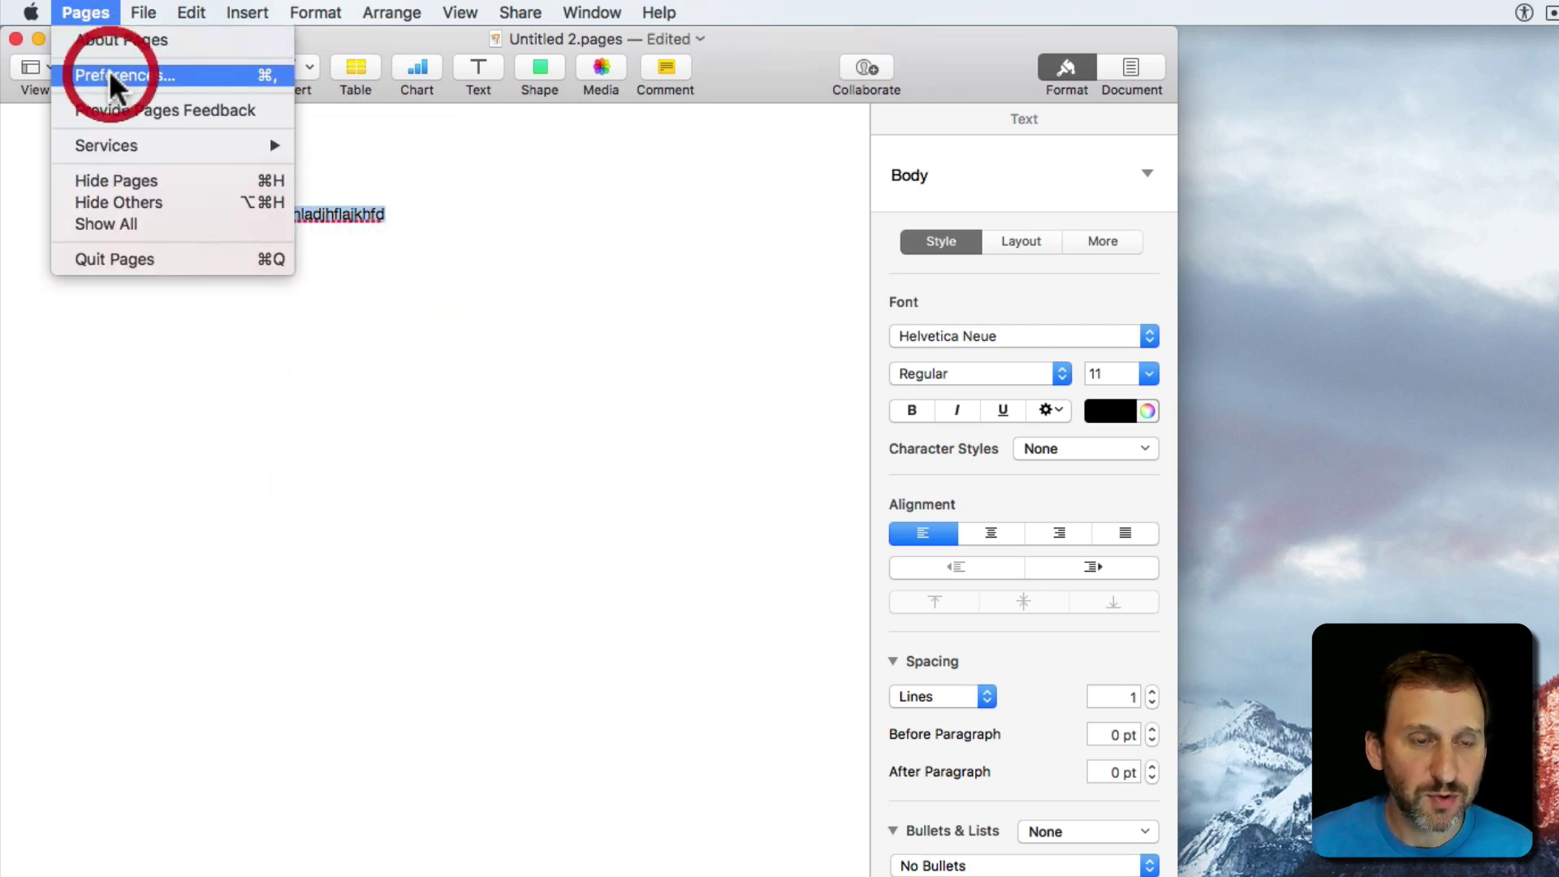
left_click(666, 305)
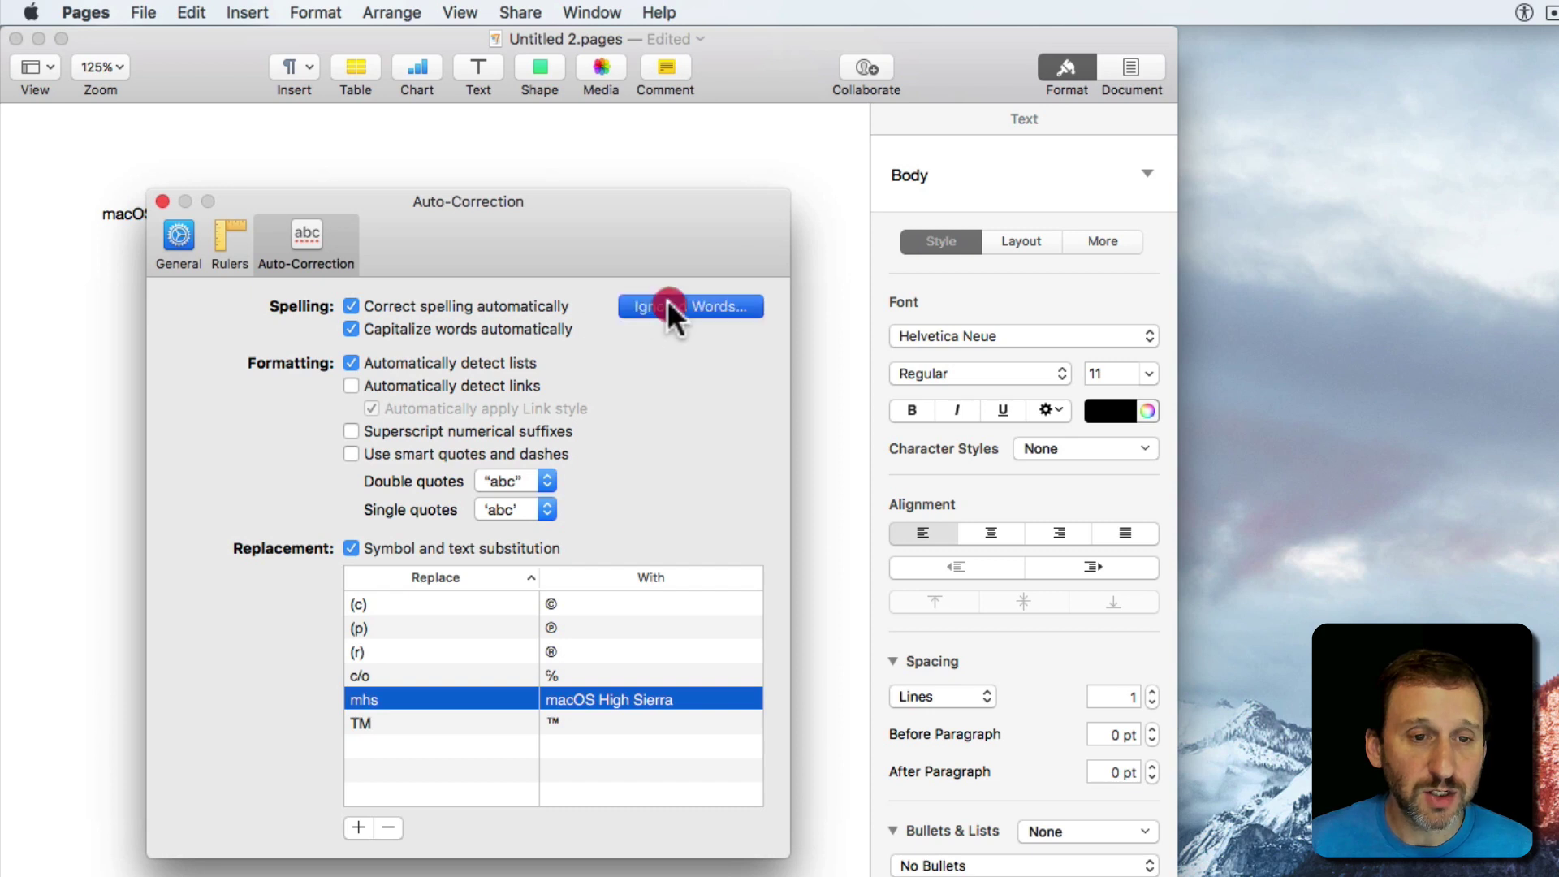
left_click(365, 333)
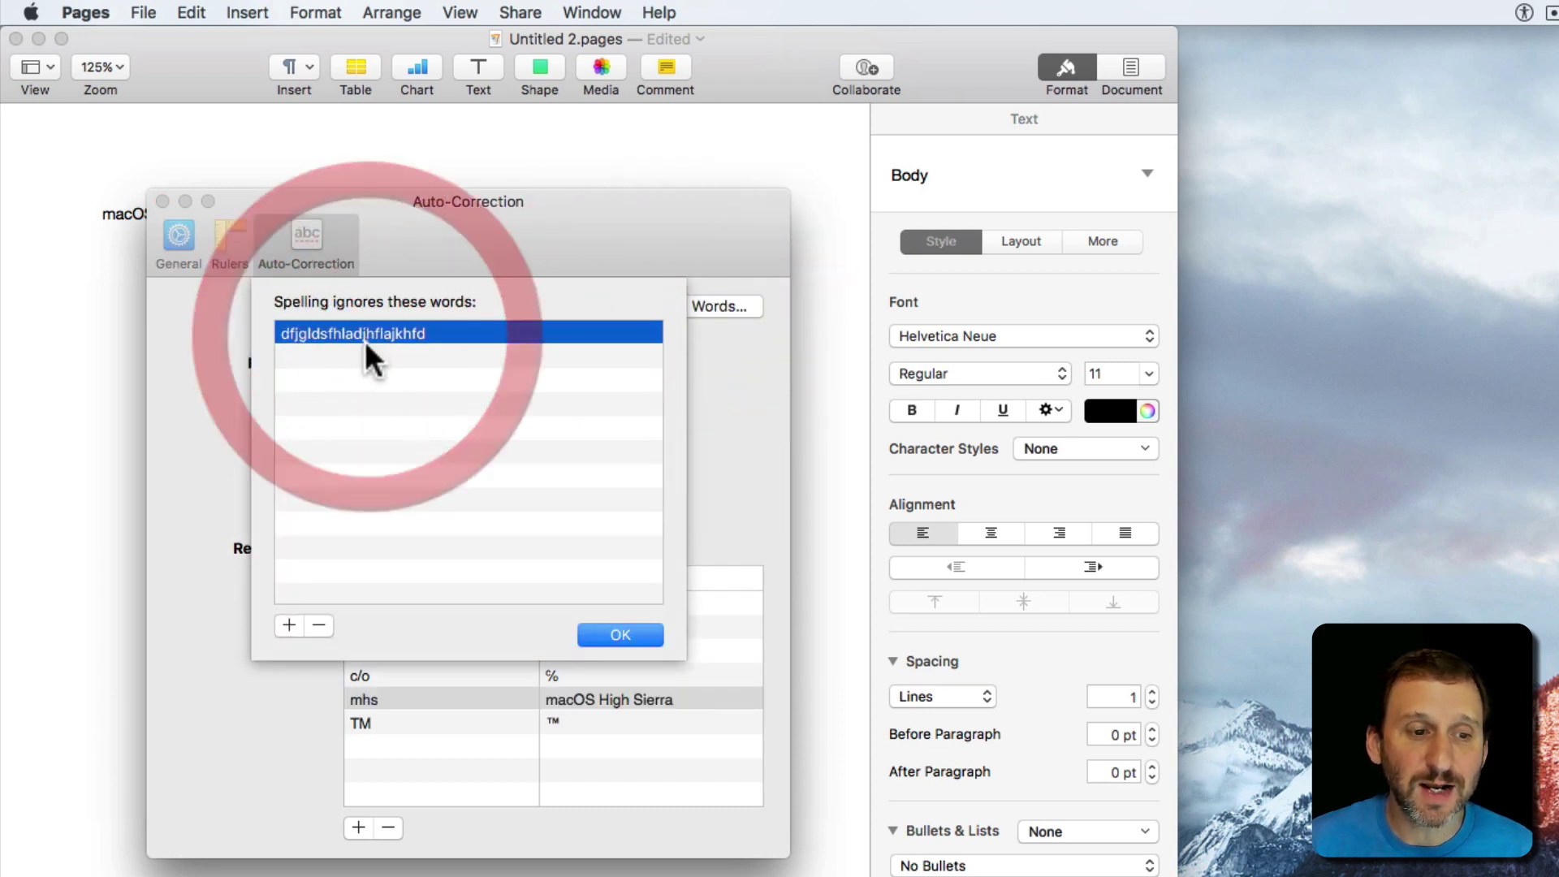
left_click(318, 624)
left_click(598, 632)
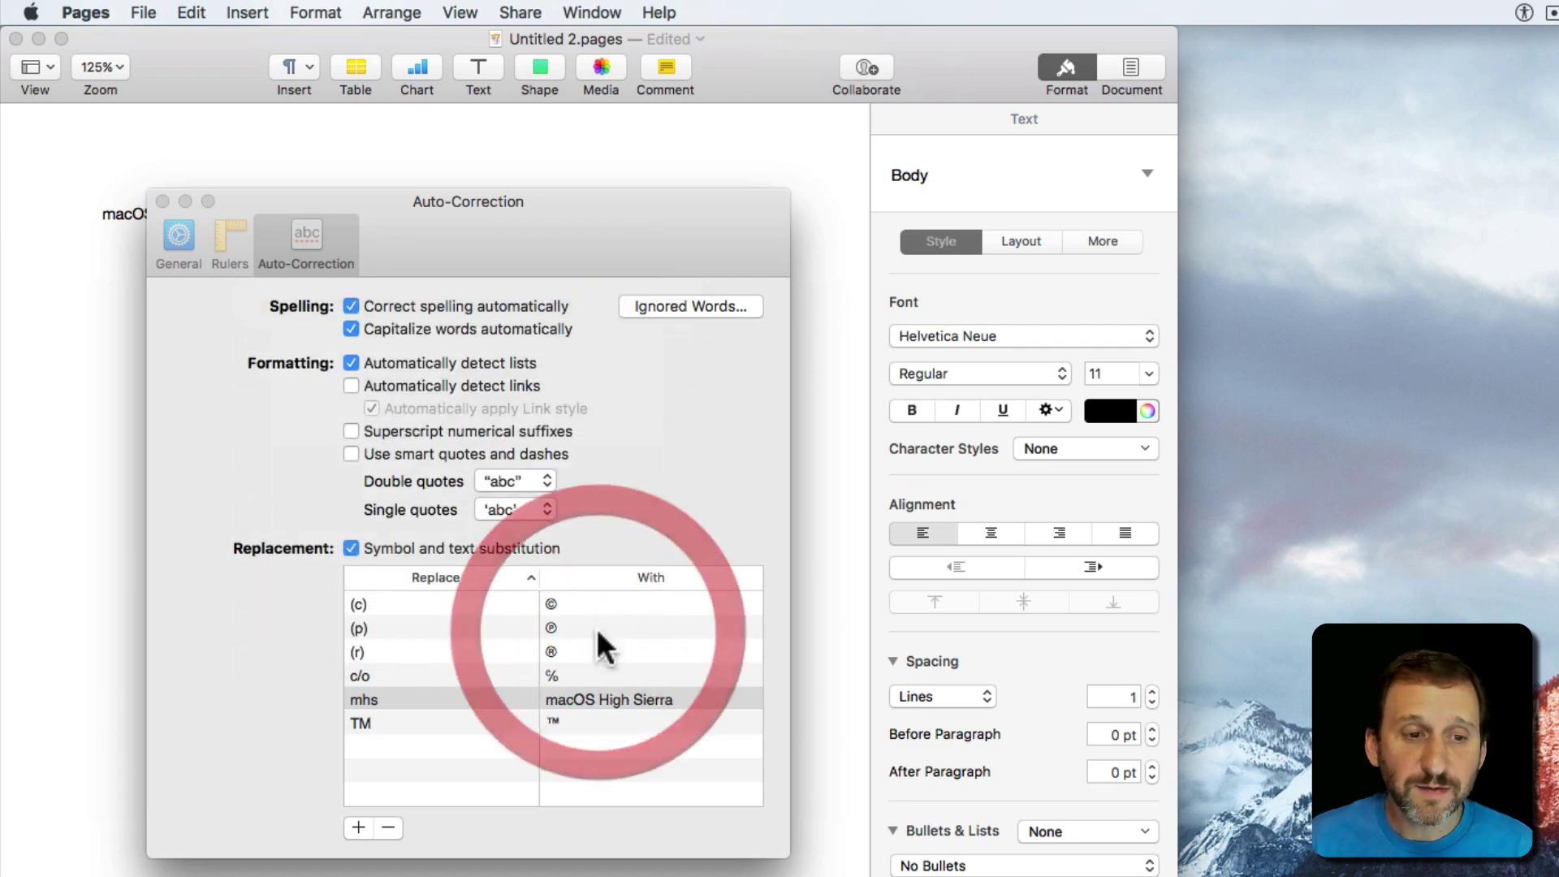
left_click(195, 10)
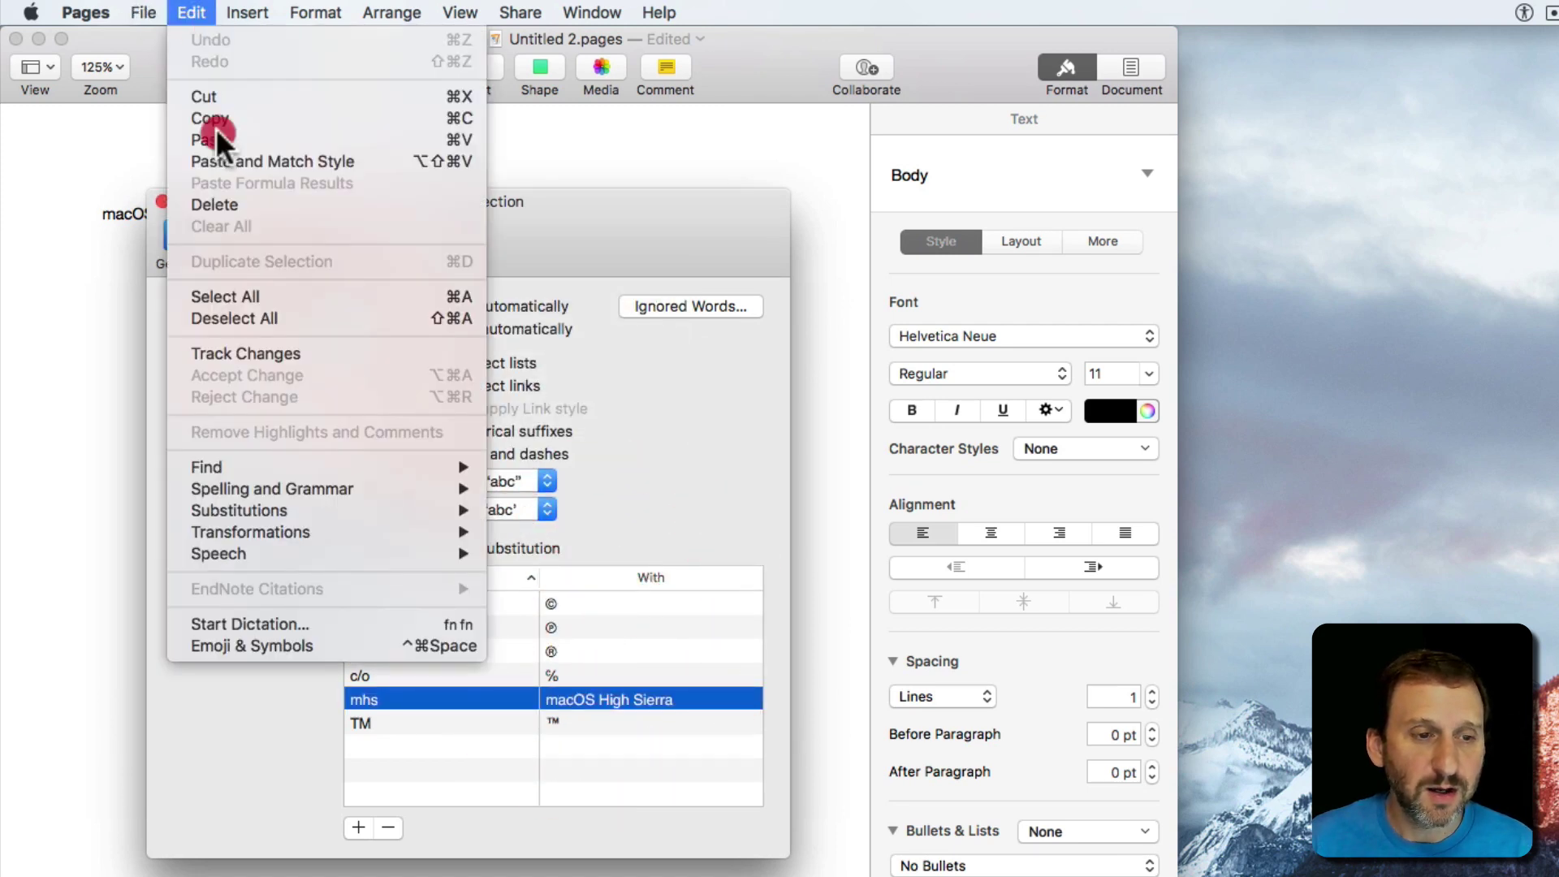
mouse_move(259, 487)
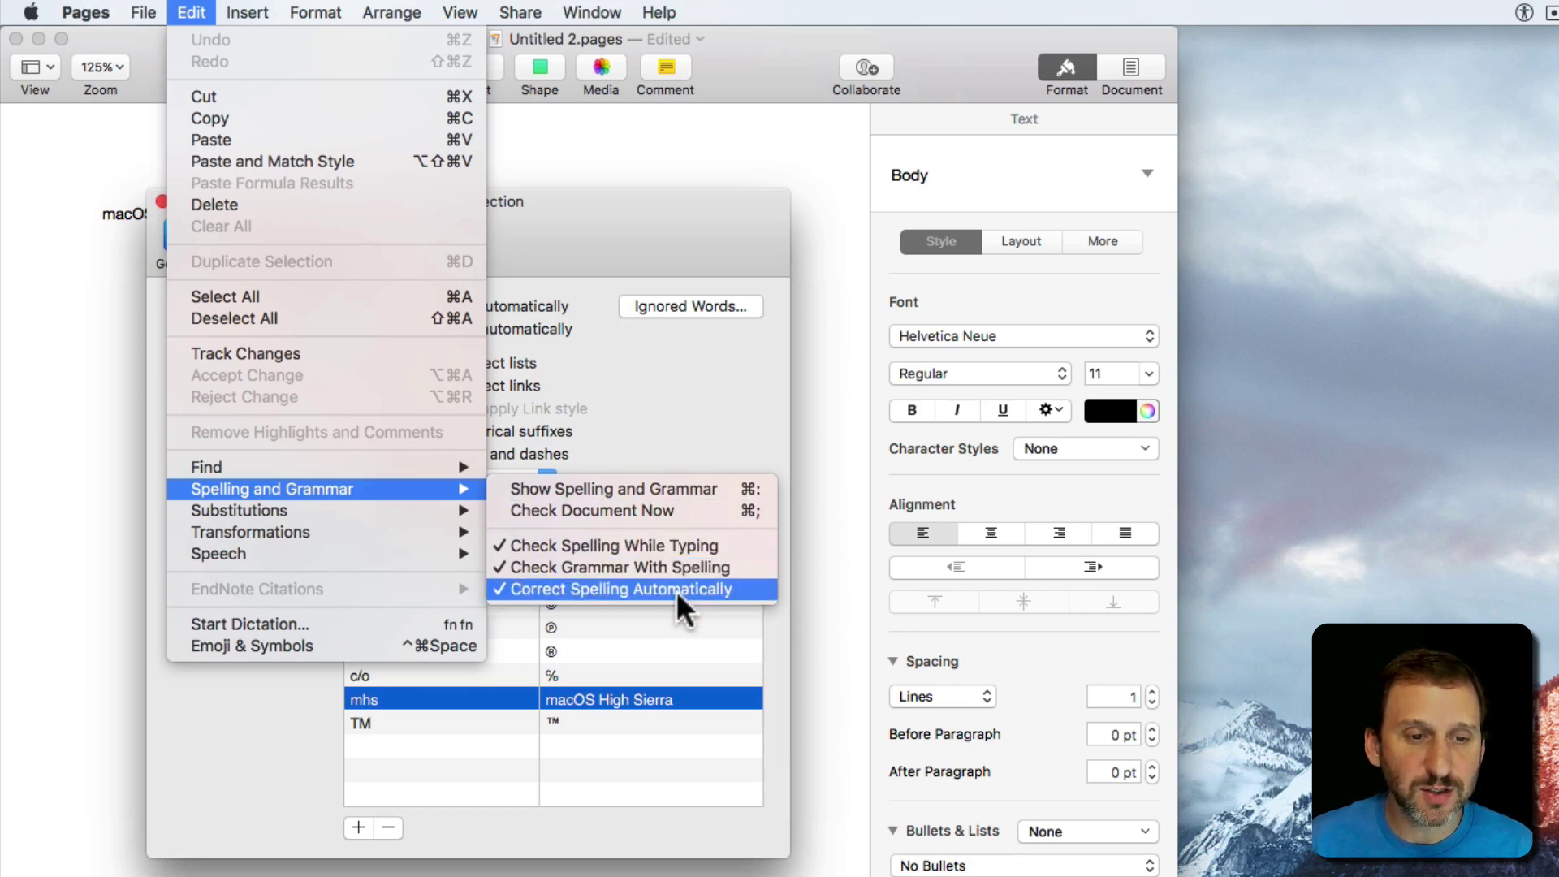
left_click(714, 410)
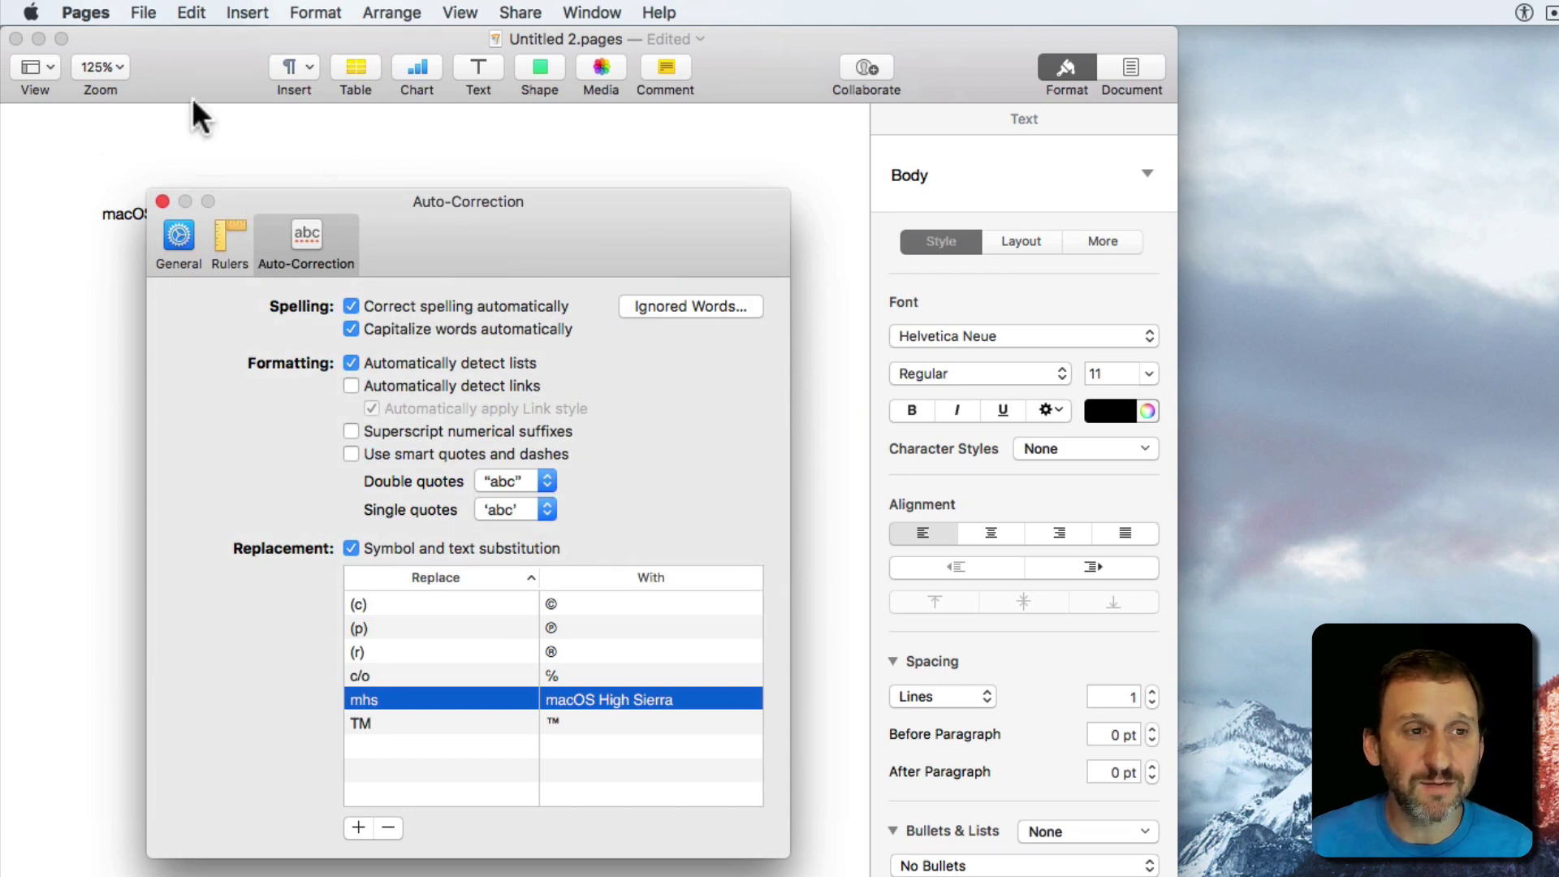
left_click(193, 12)
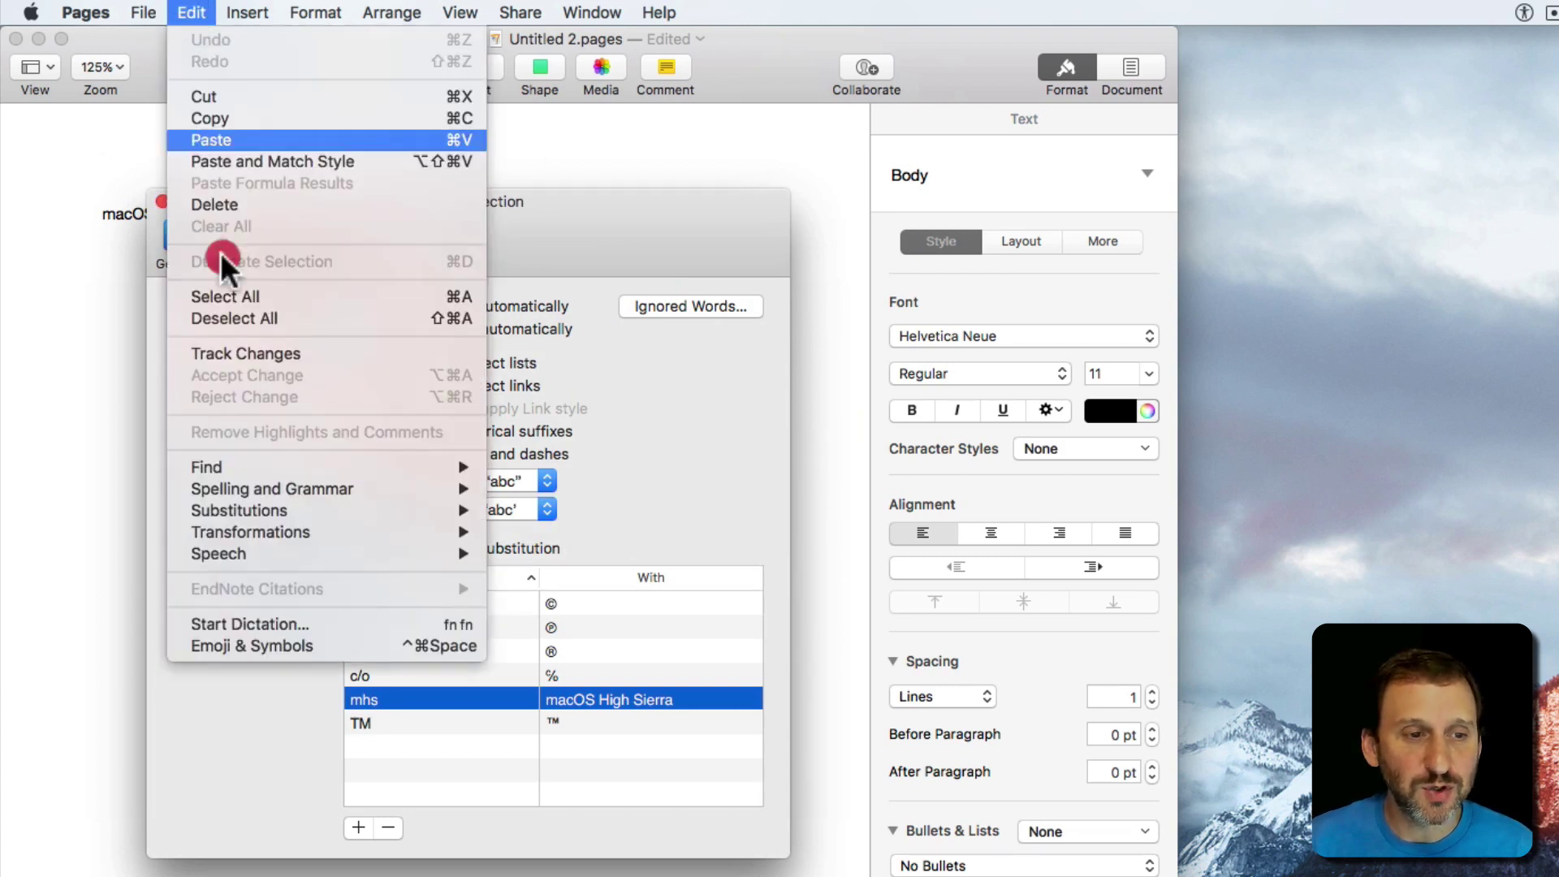
mouse_move(388, 514)
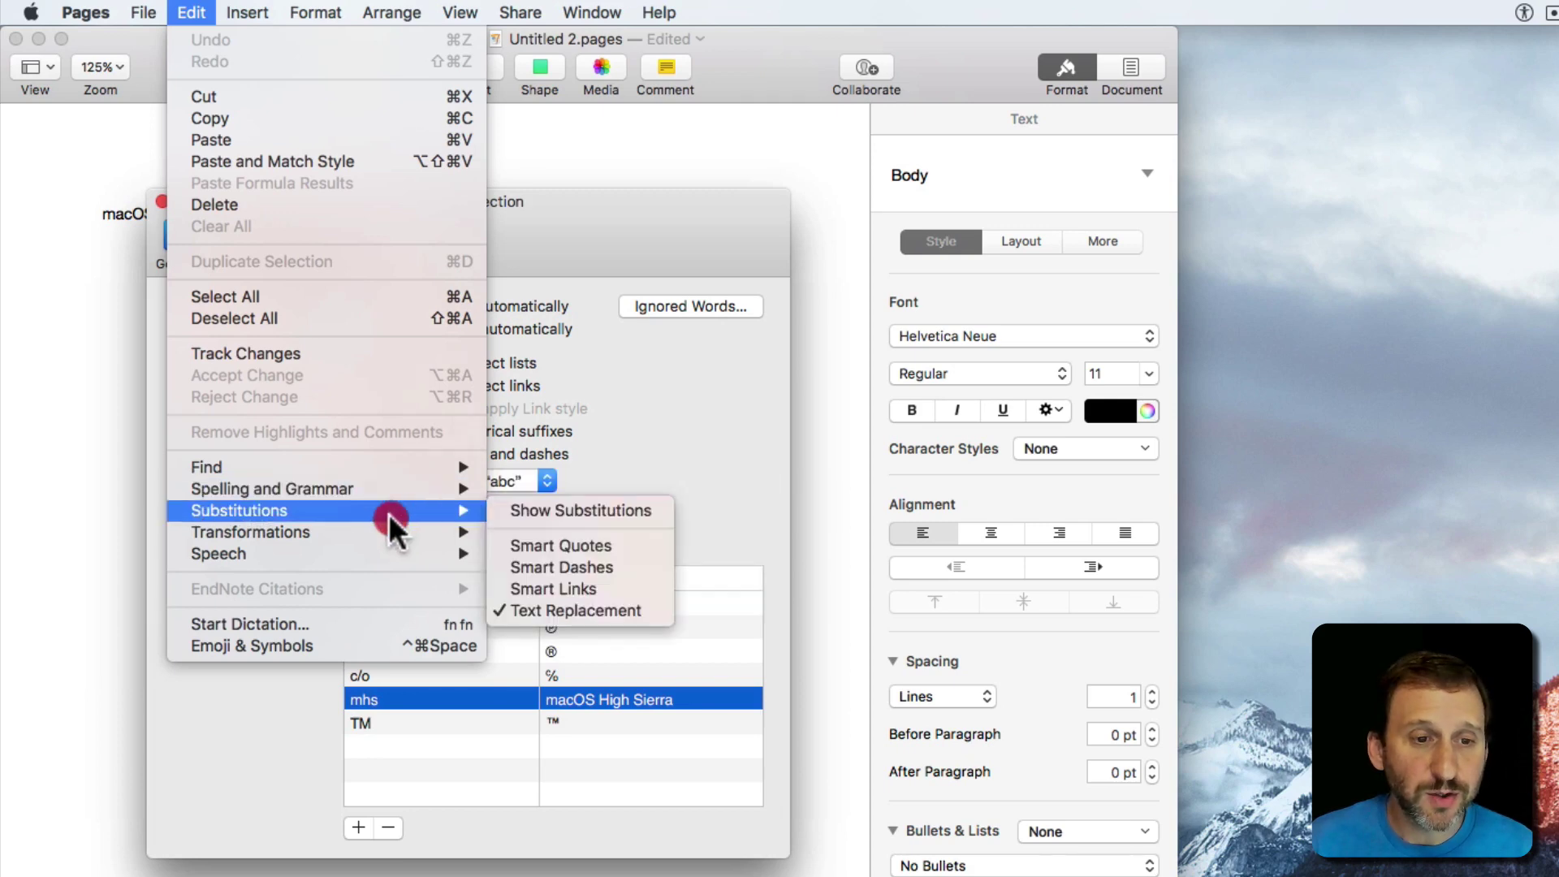
left_click(528, 509)
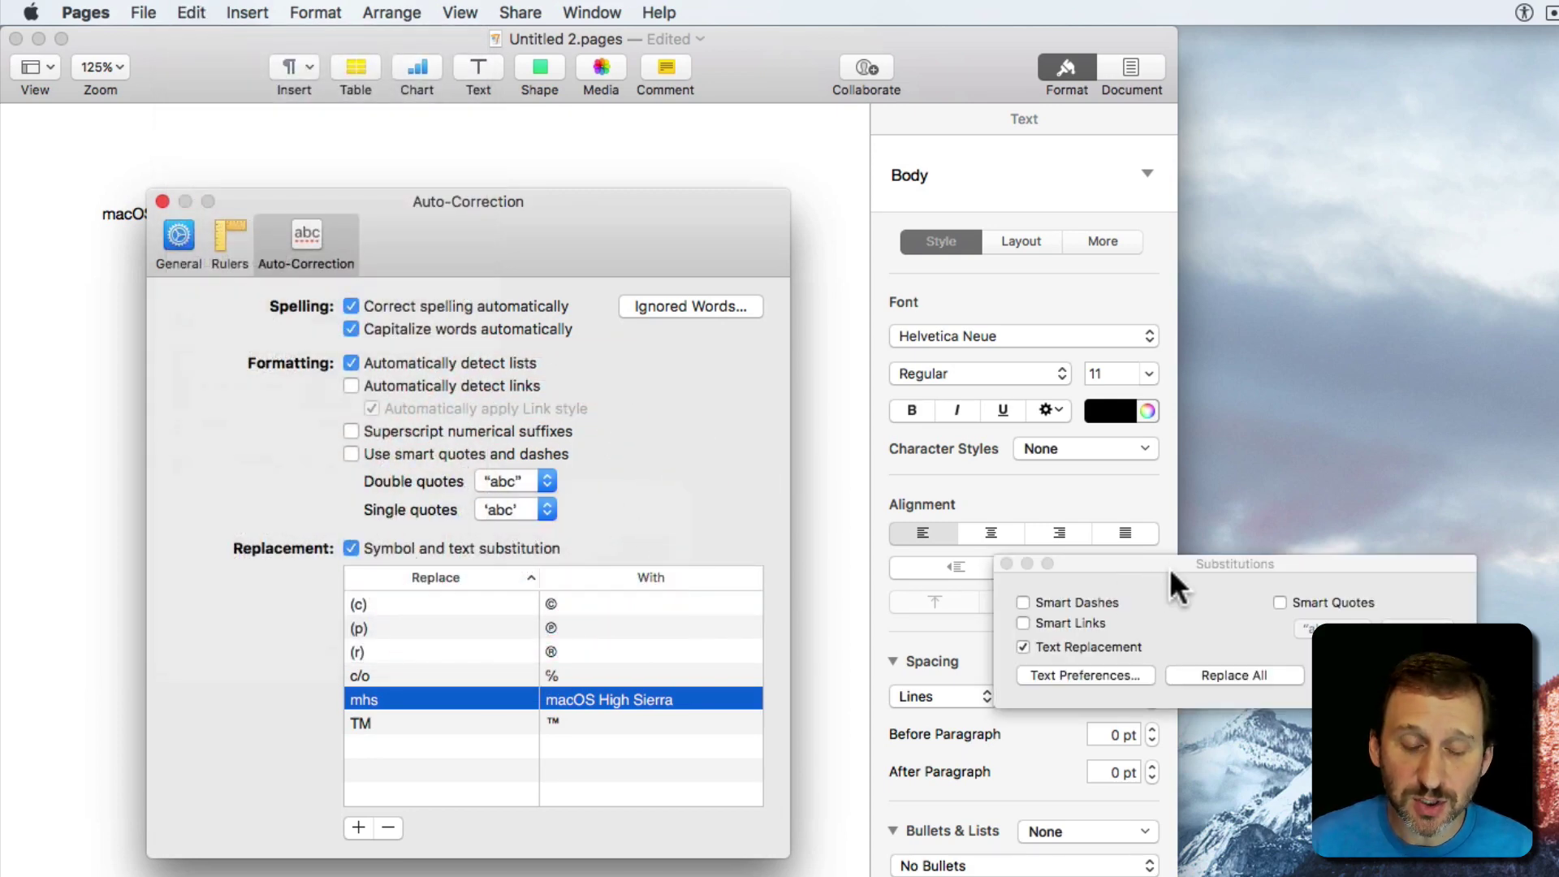
left_click_drag(1170, 567, 406, 876)
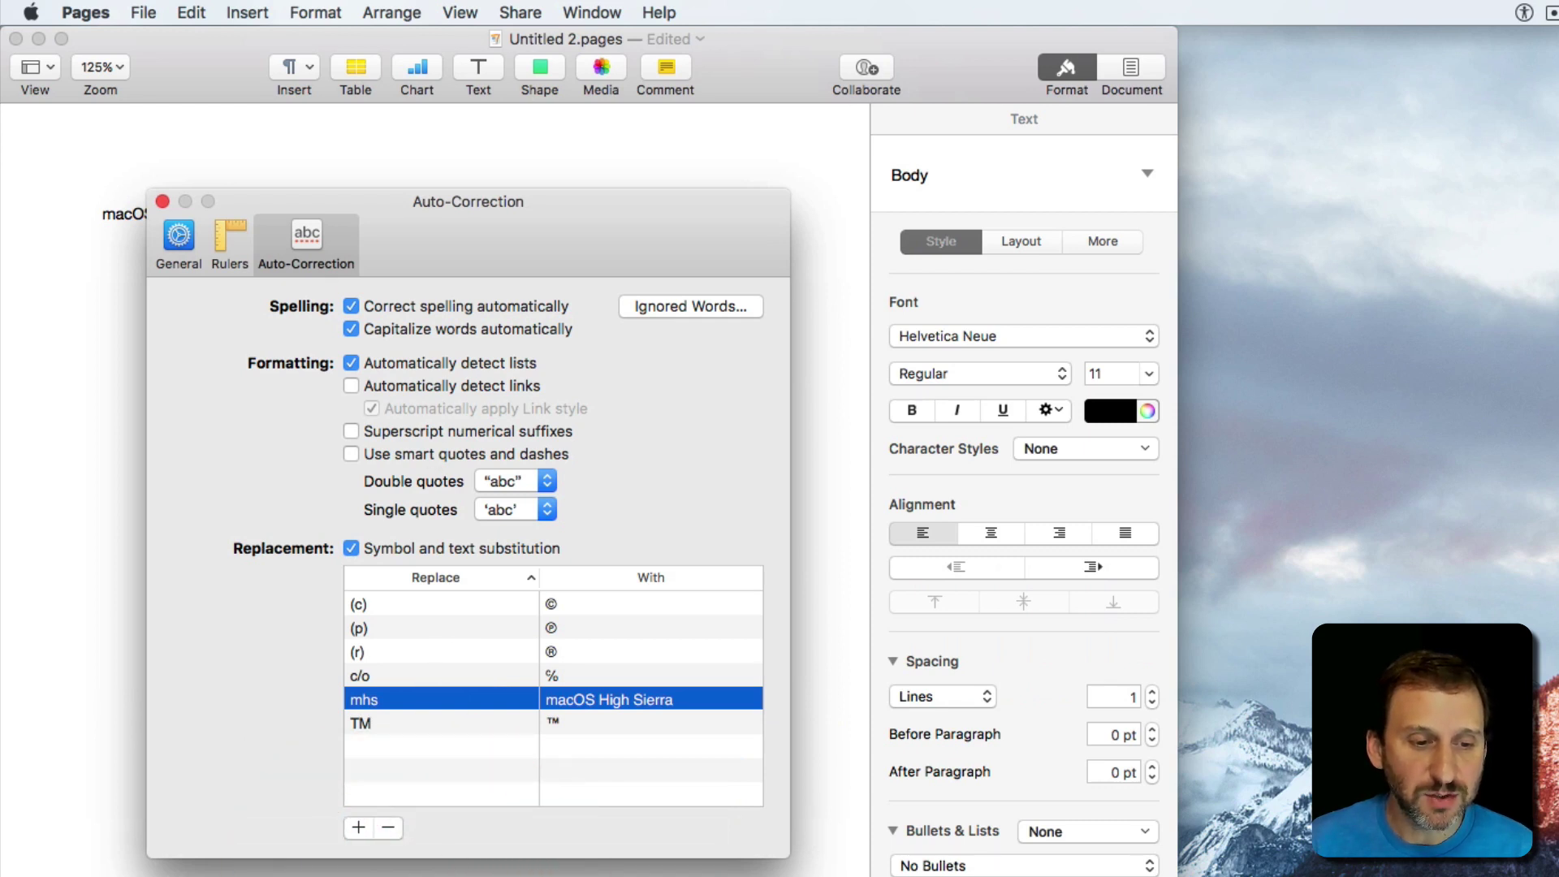
left_click(249, 869)
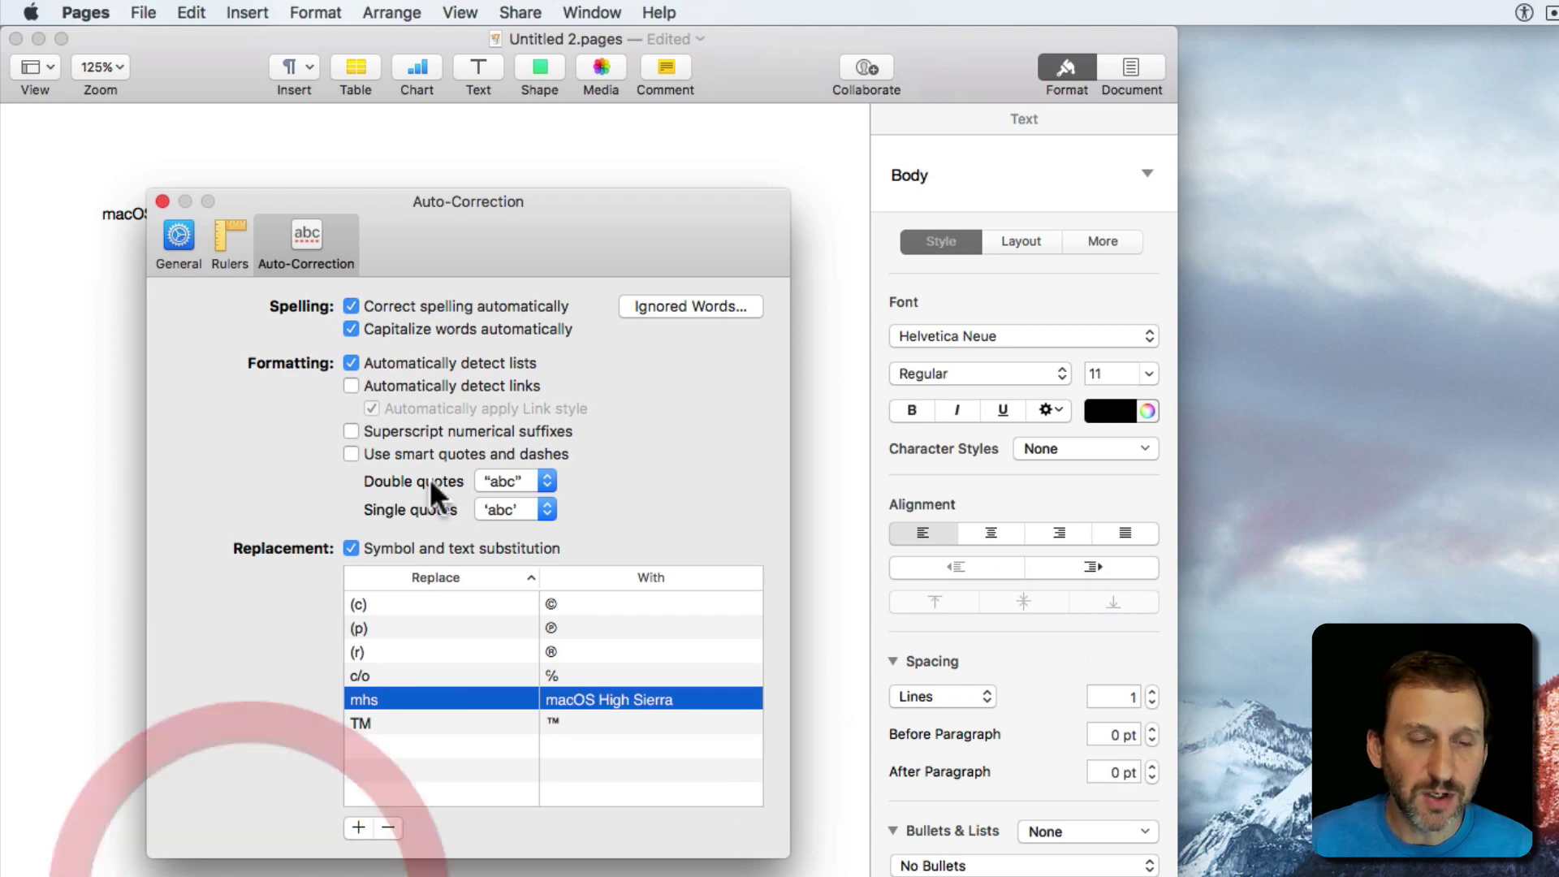